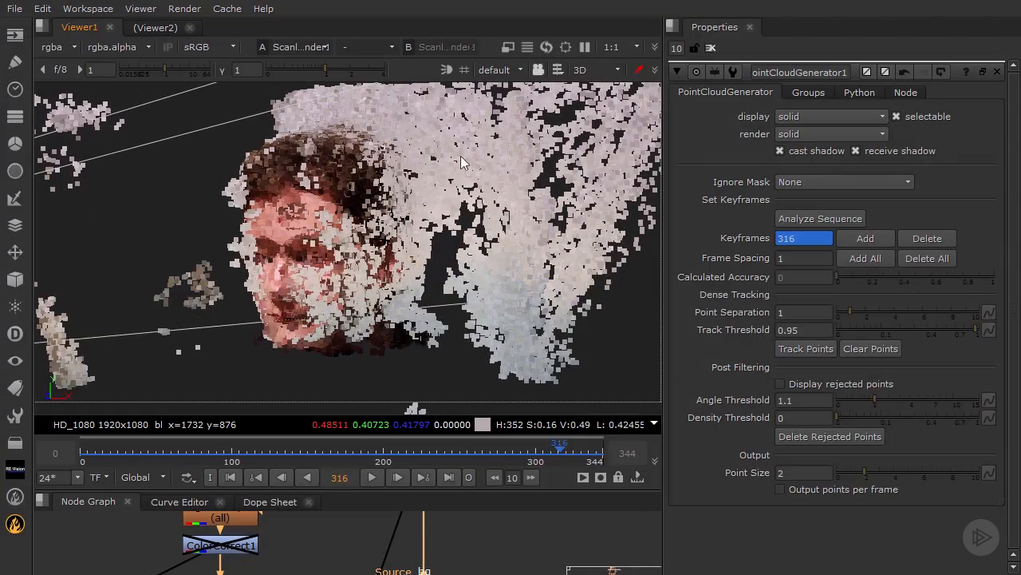
Step: Set the point cloud's Point Size to 1
left_click_drag(494, 223, 443, 231, "ctrl")
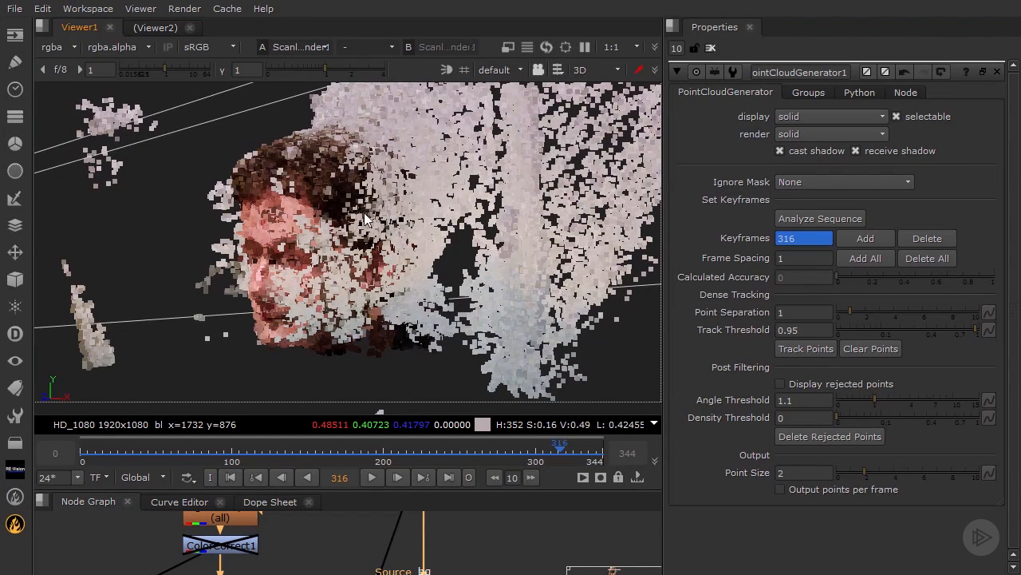
left_click_drag(379, 227, 532, 206, "ctrl")
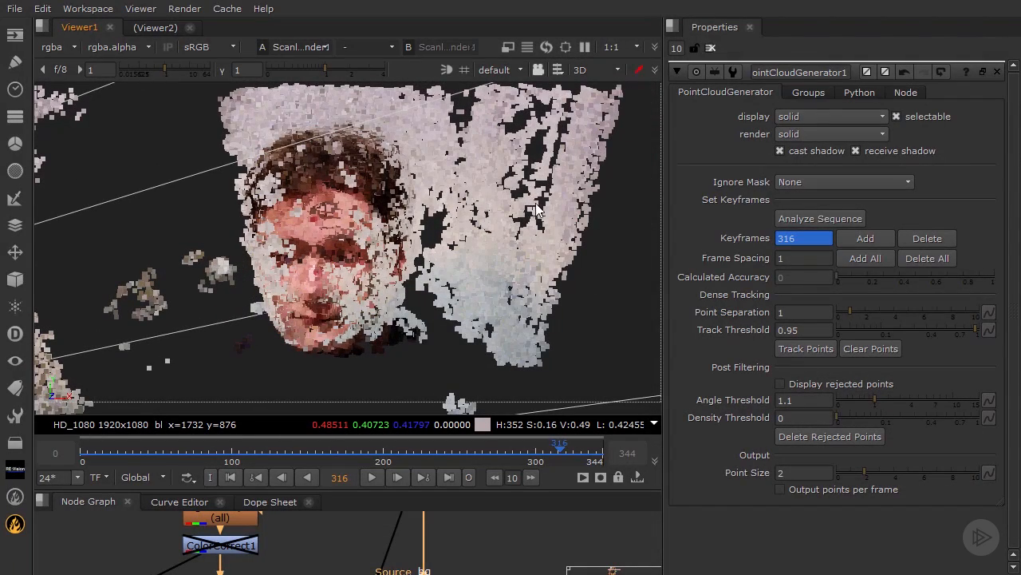
left_click_drag(390, 206, 326, 217, "ctrl")
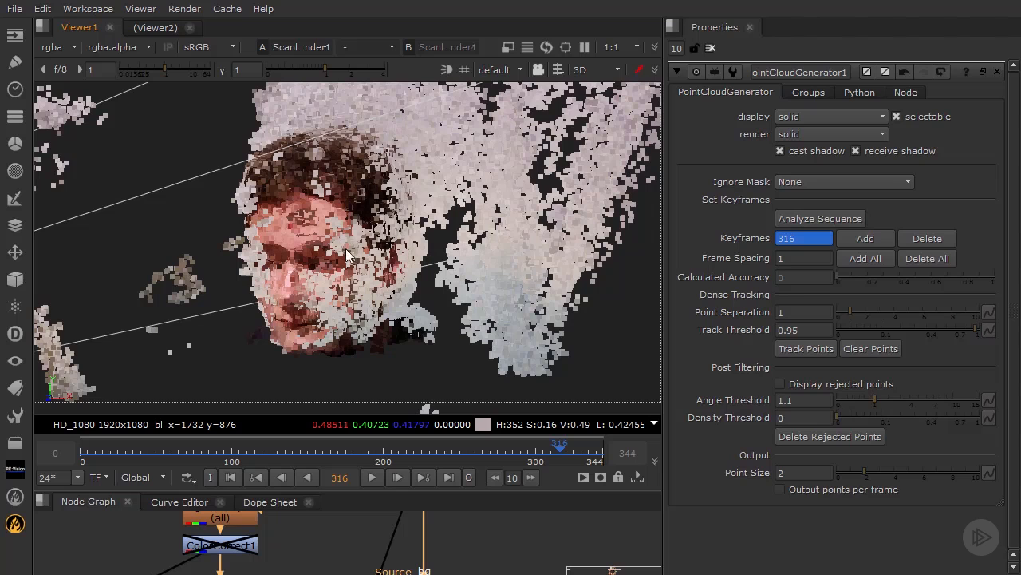
left_click(798, 472)
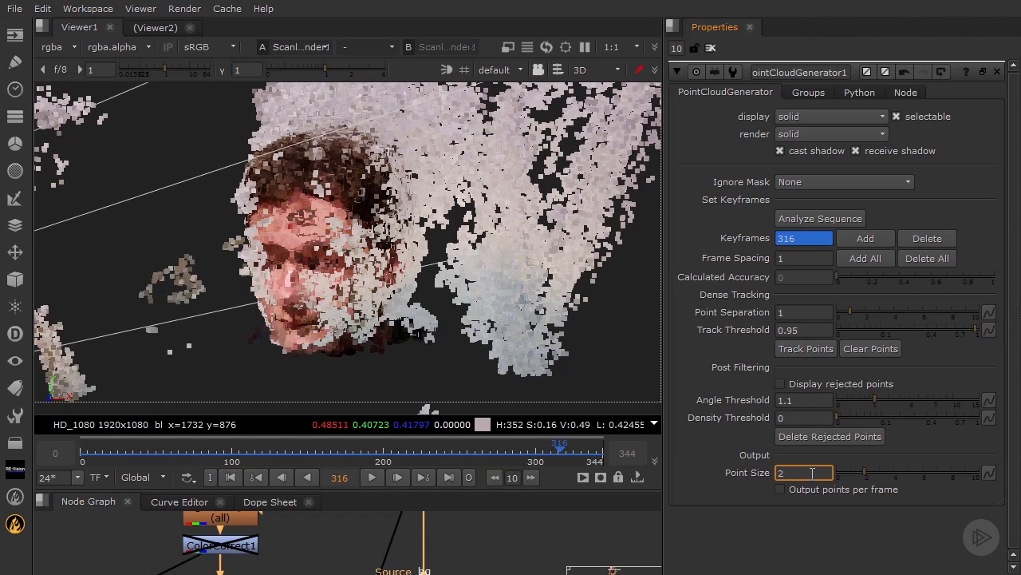
type("1")
key("Return")
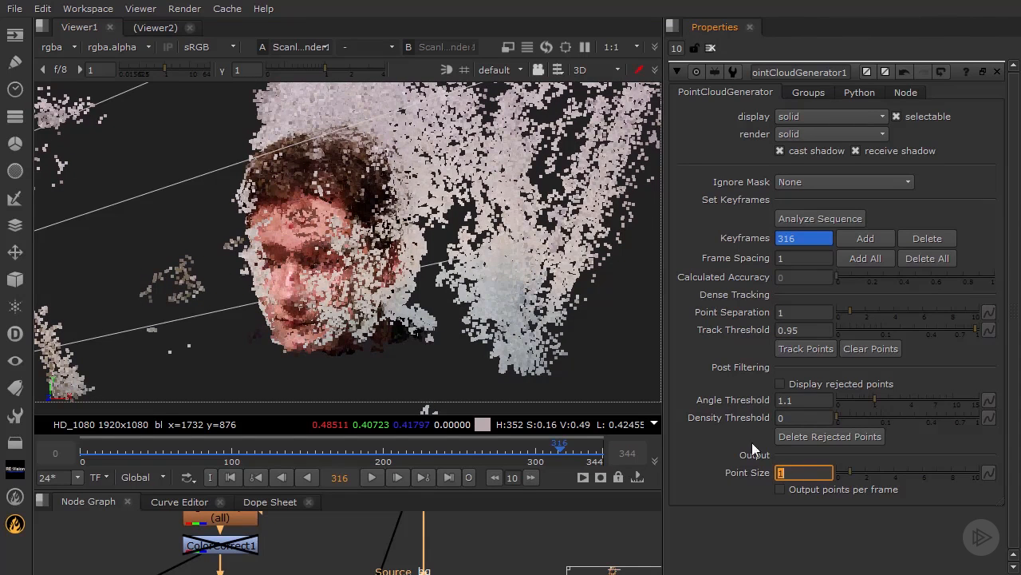
Step: Reduce the point cloud's Point Size to 0.5
left_click_drag(256, 164, 260, 190, "ctrl")
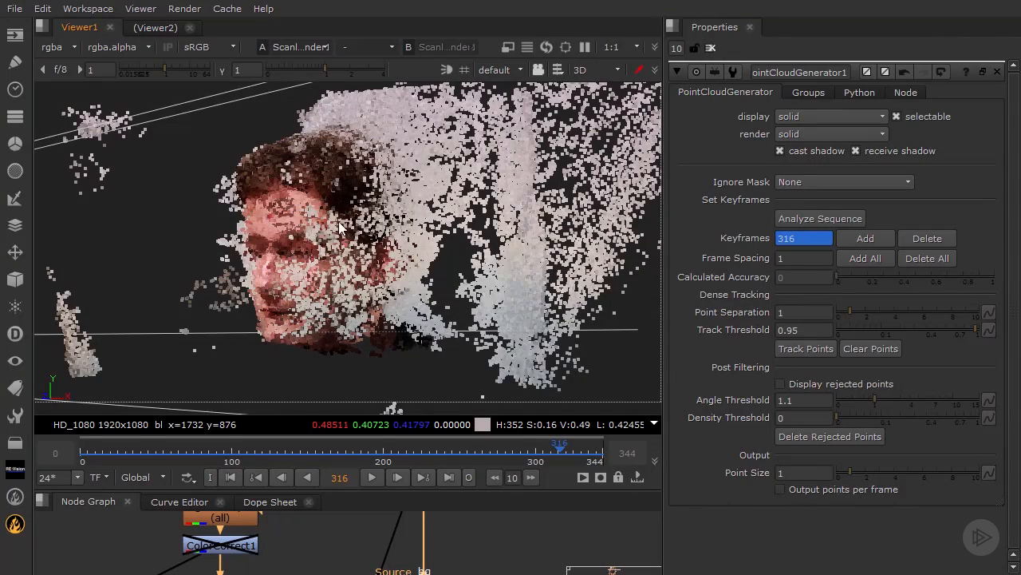
left_click_drag(300, 231, 335, 235, "ctrl")
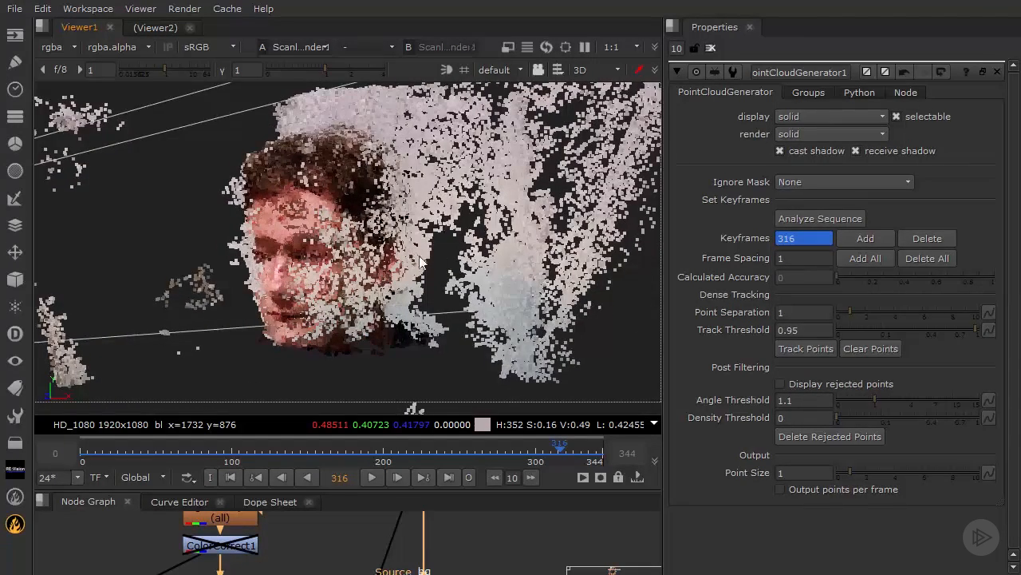
left_click_drag(420, 257, 461, 273, "ctrl")
double_click(802, 472)
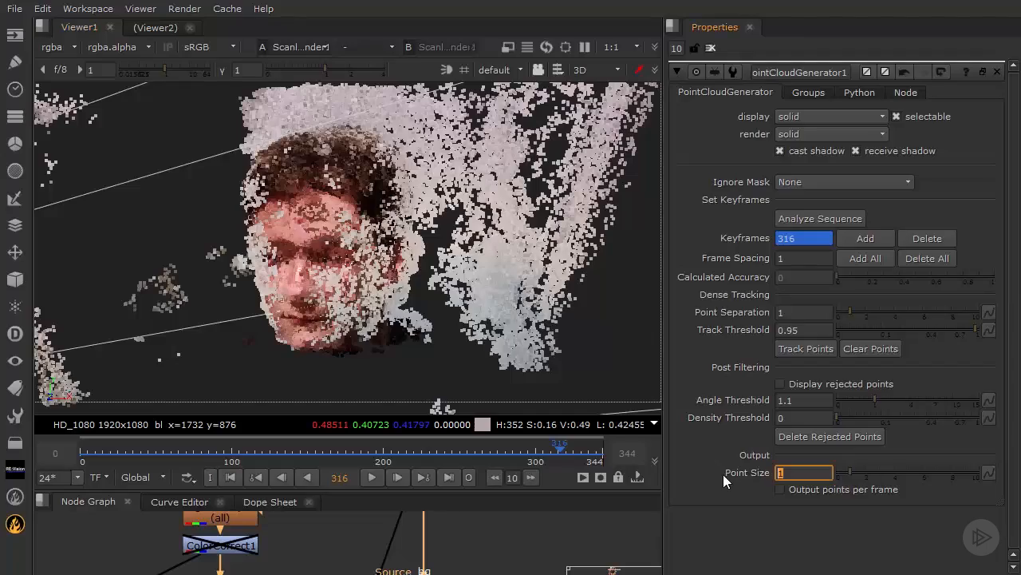
type("0.5")
key("Return")
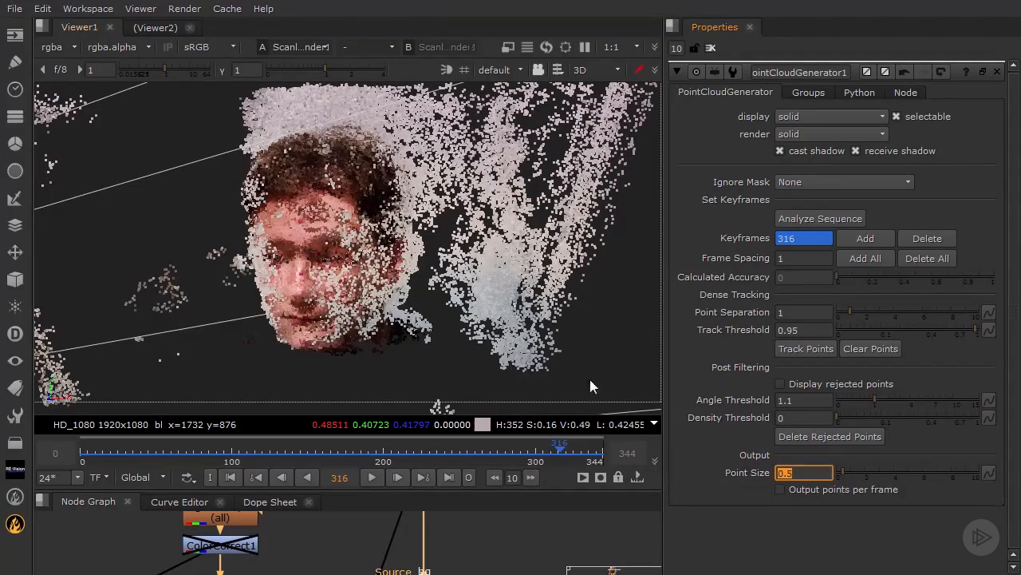
Step: Display the rejected points in the point cloud, and hide them again
left_click_drag(443, 268, 426, 189, "ctrl")
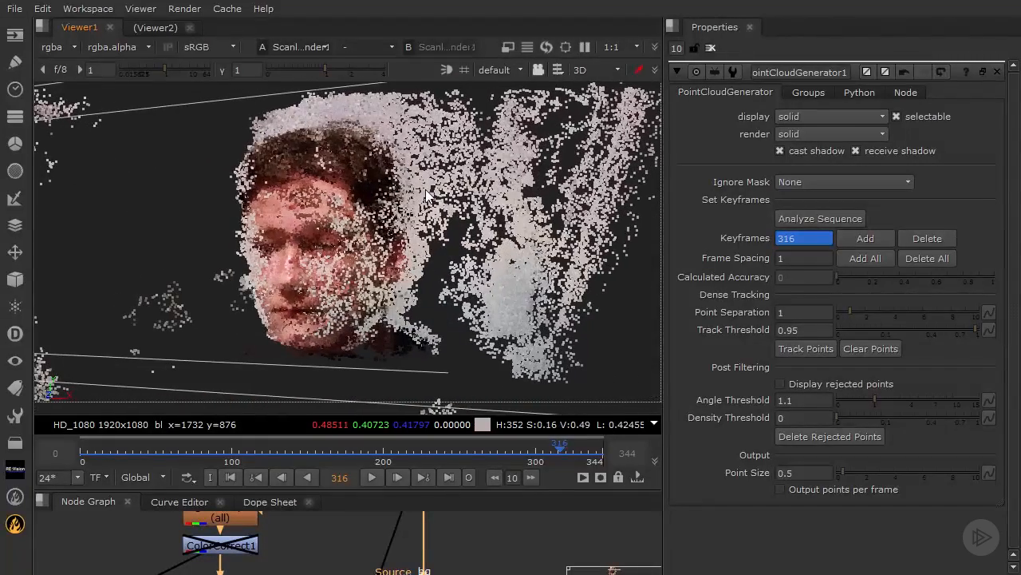
left_click(796, 401)
left_click(797, 416)
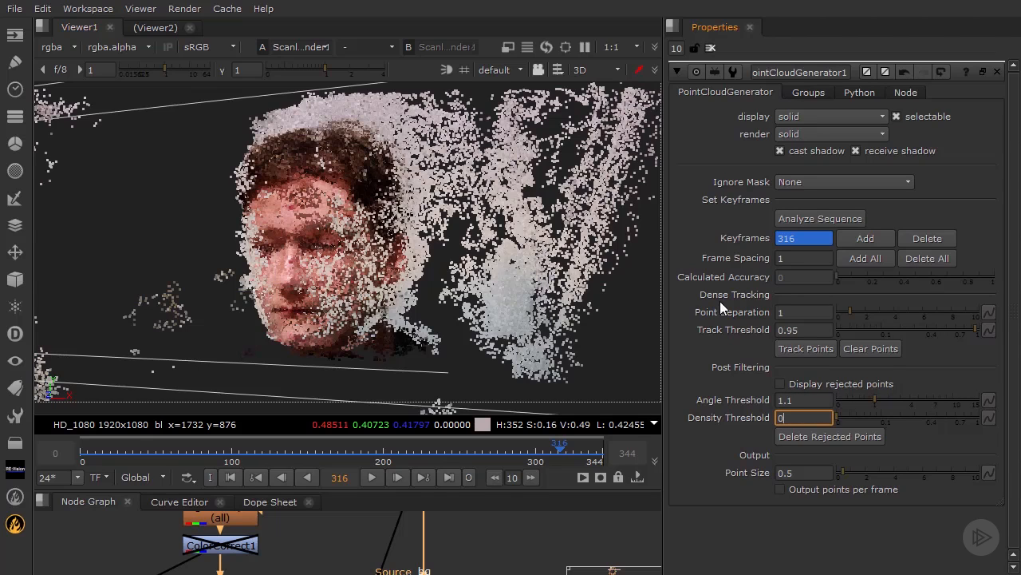
left_click(815, 385)
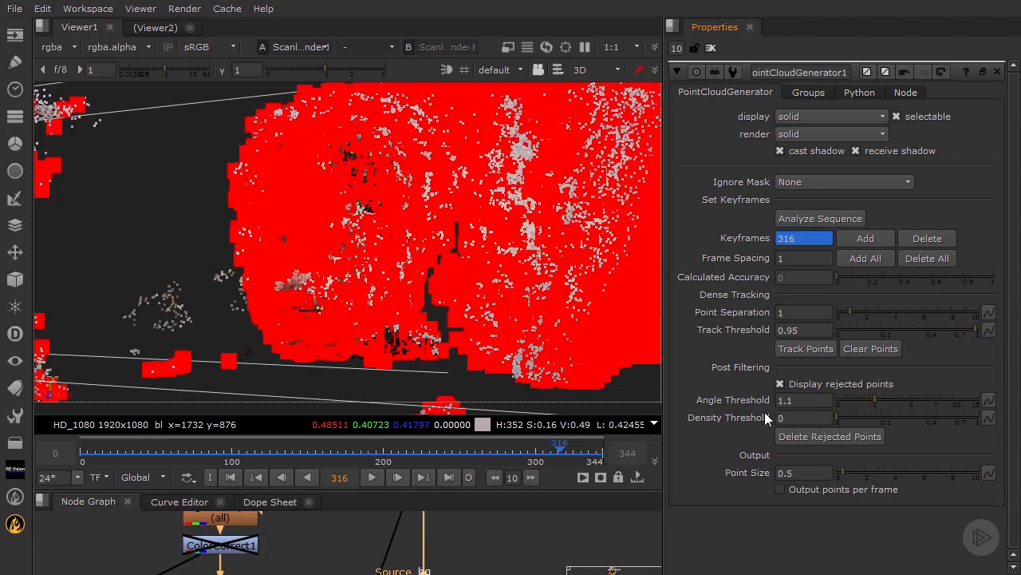
left_click(786, 383)
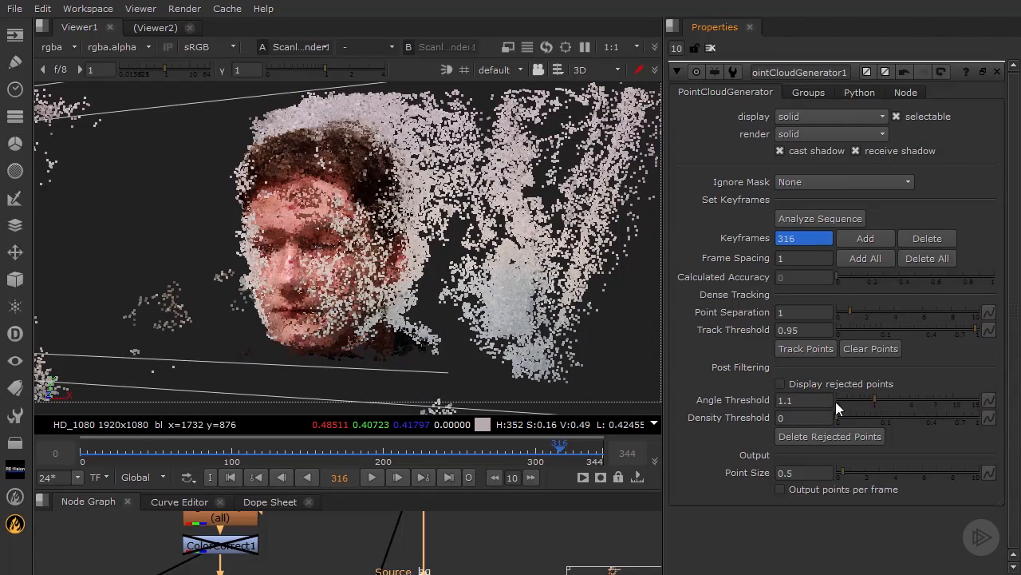
Step: Try an Angle Threshold of 15, and settle on 3.6 to filter out poorly tracked points around the head
left_click_drag(874, 399, 988, 412)
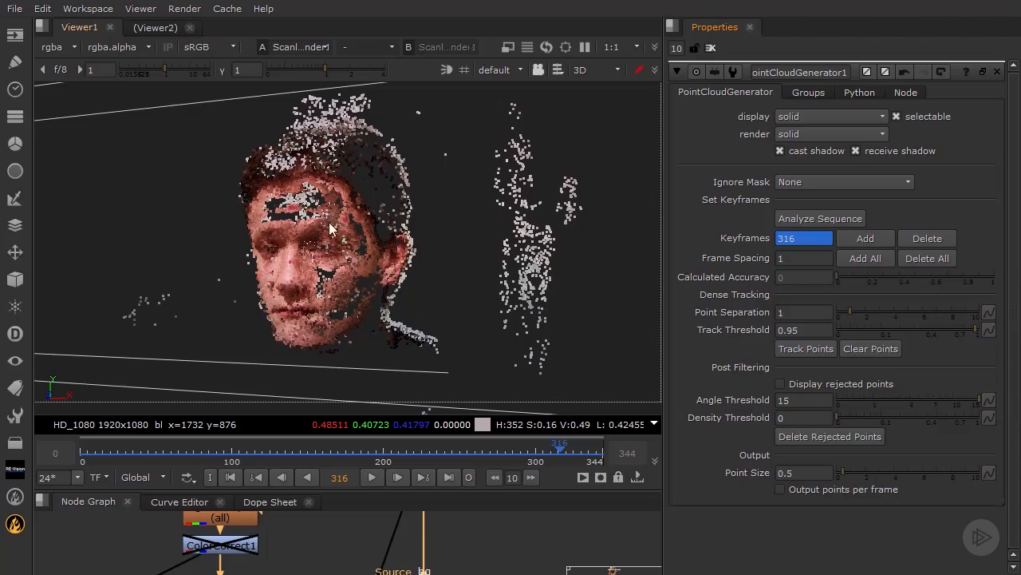
left_click_drag(377, 187, 470, 288, "ctrl")
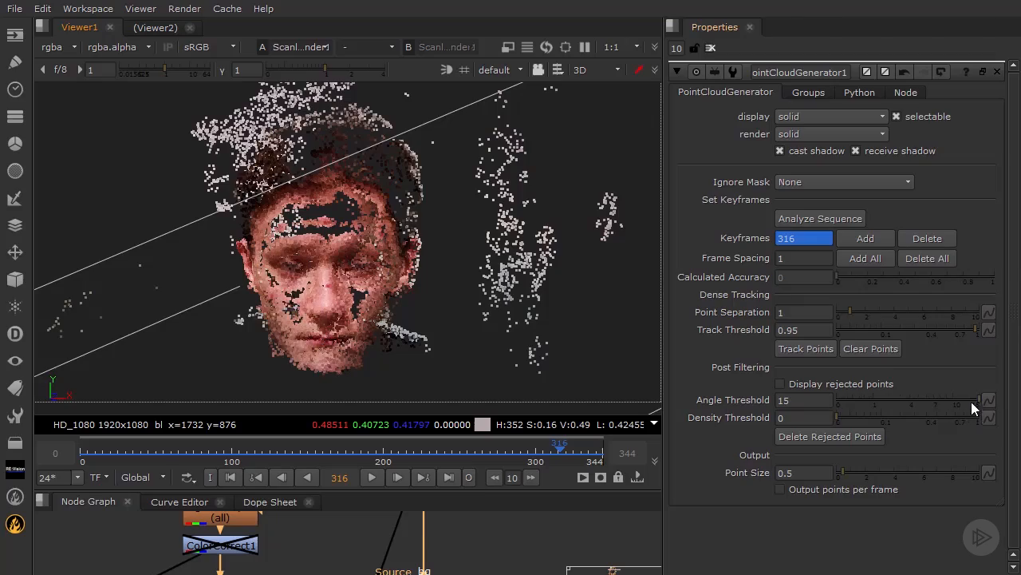
left_click_drag(971, 402, 913, 397)
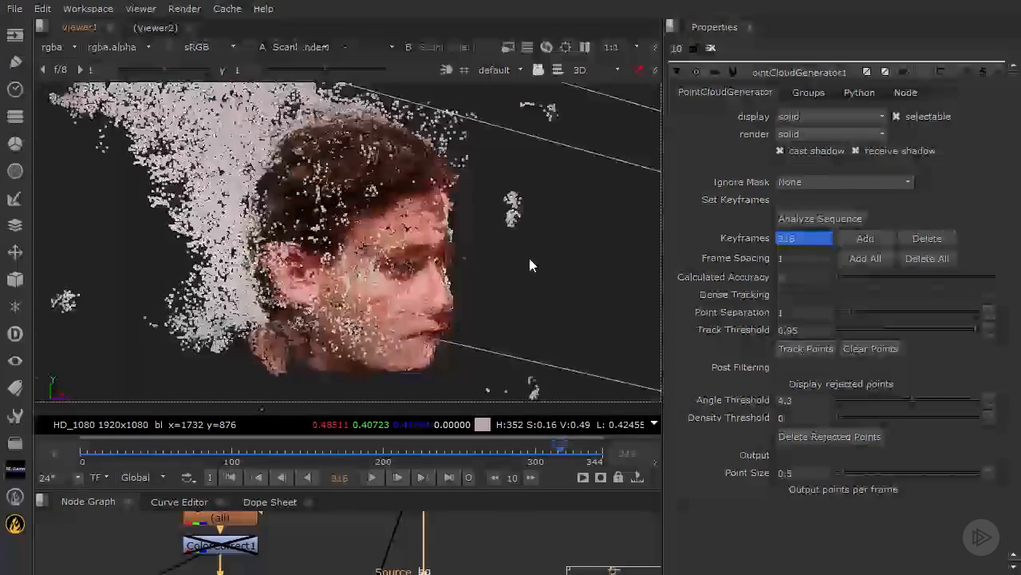
left_click_drag(529, 258, 287, 247, "ctrl")
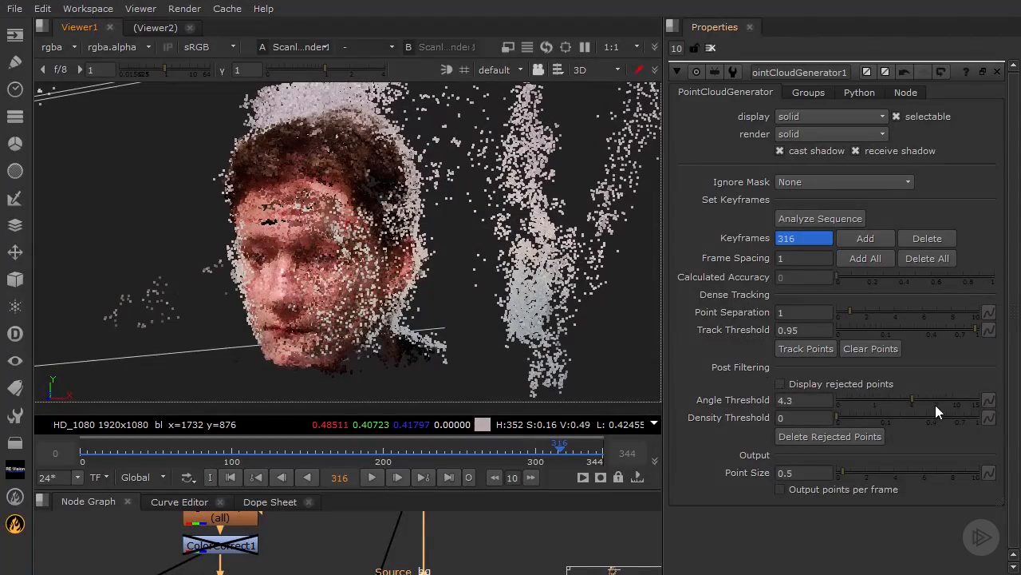
left_click_drag(914, 398, 907, 398)
Step: Set the Density Threshold to 0.84 and check the filtered head from the side and front
left_click_drag(835, 418, 965, 415)
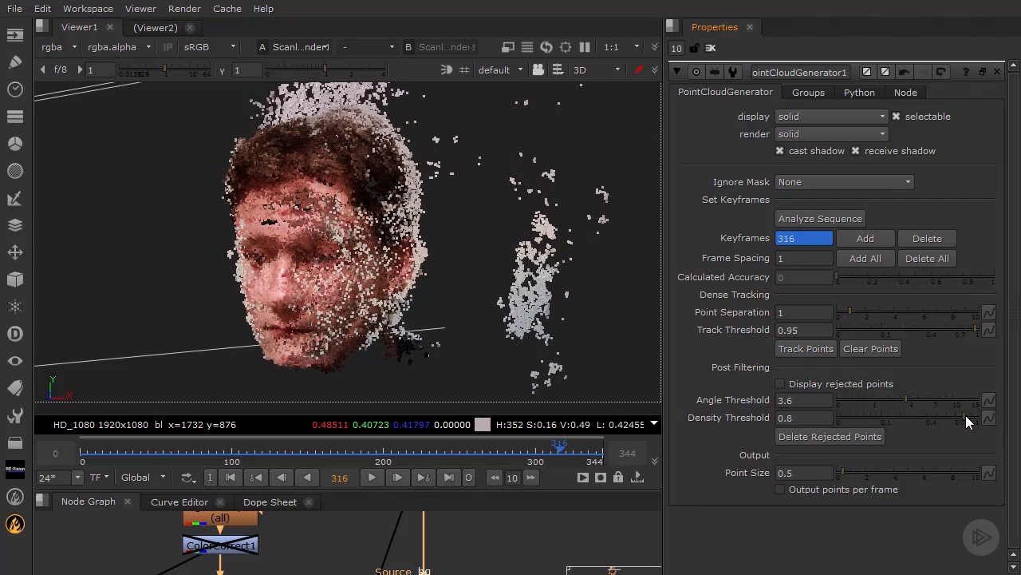
left_click_drag(375, 303, 637, 223, "ctrl")
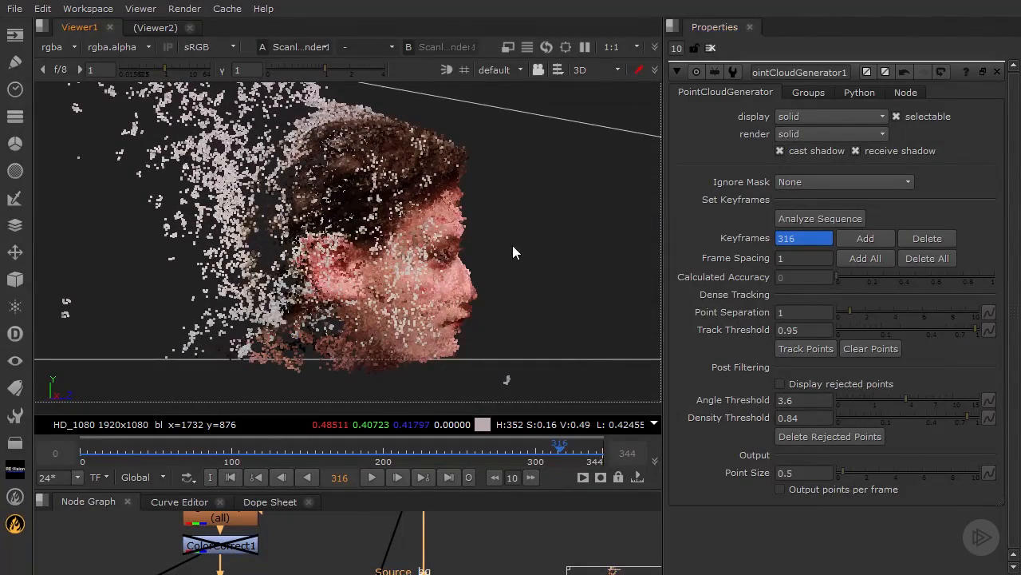
mouse_move(513, 248)
left_mouse_down("ctrl")
mouse_move(368, 235)
mouse_move(524, 241)
mouse_move(500, 223)
mouse_move(521, 257)
left_mouse_up("ctrl")
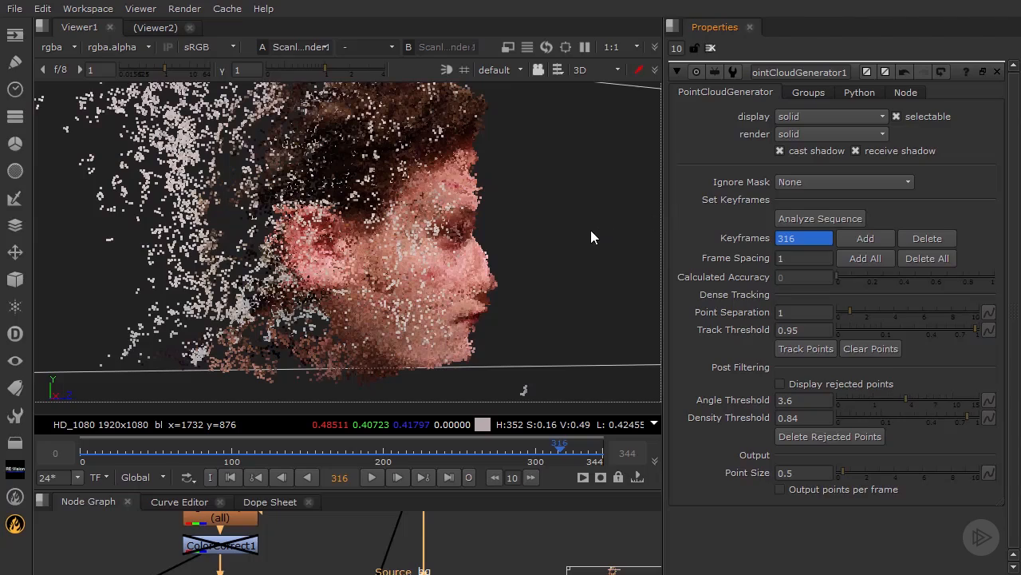
left_click_drag(540, 217, 538, 209, "ctrl")
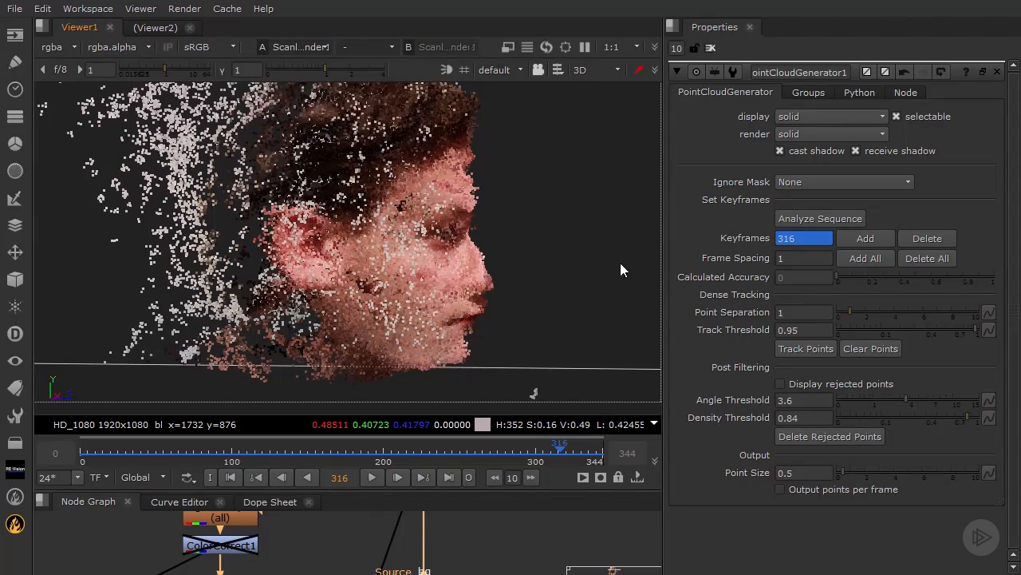
left_click_drag(621, 270, 482, 237, "ctrl")
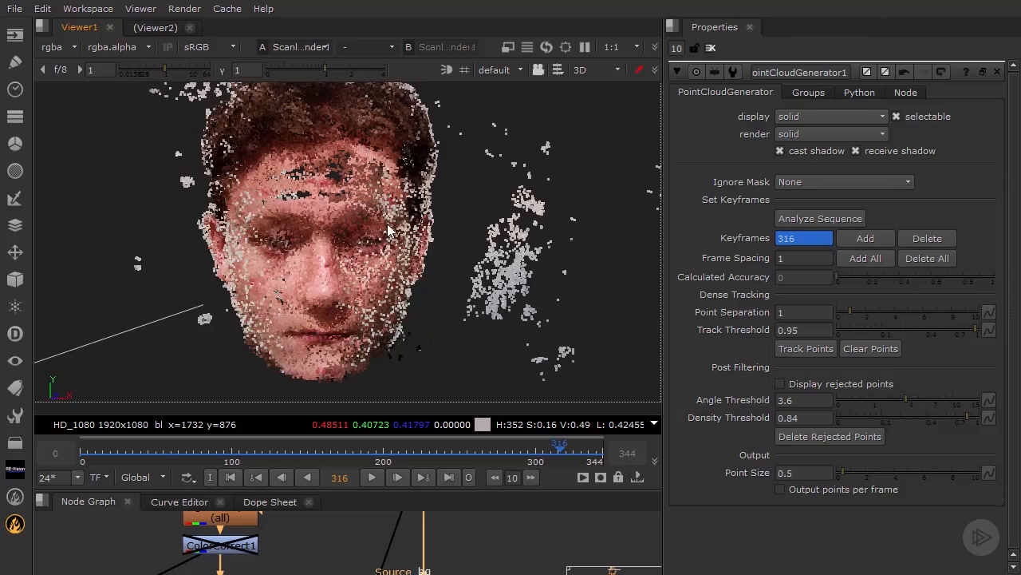
left_click_drag(389, 231, 320, 207, "ctrl")
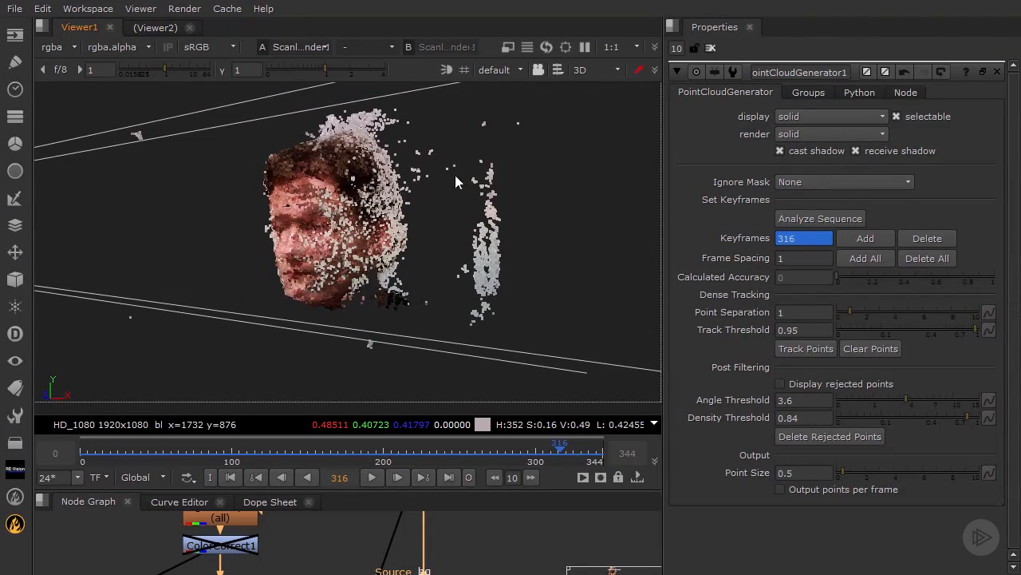
left_click_drag(446, 172, 433, 193, "ctrl")
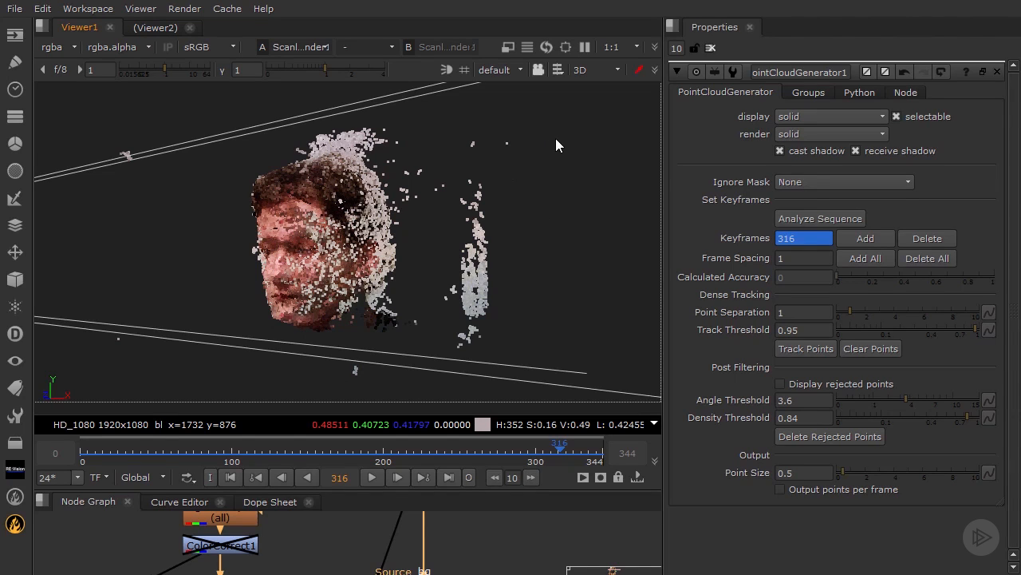
Step: Switch the 3D view to vertex selection so that individual cloud points can be picked
left_click(559, 70)
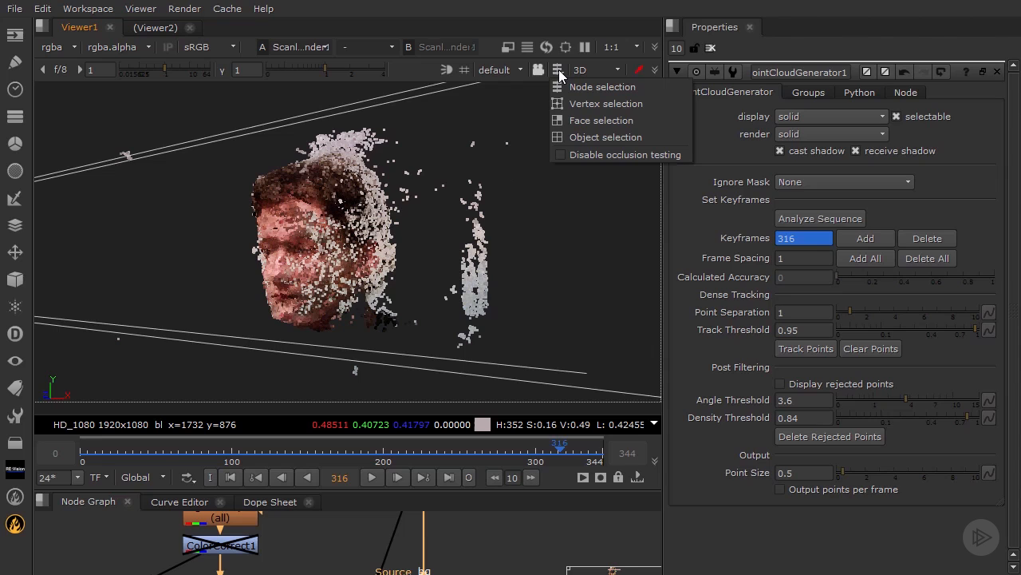
left_click(558, 69)
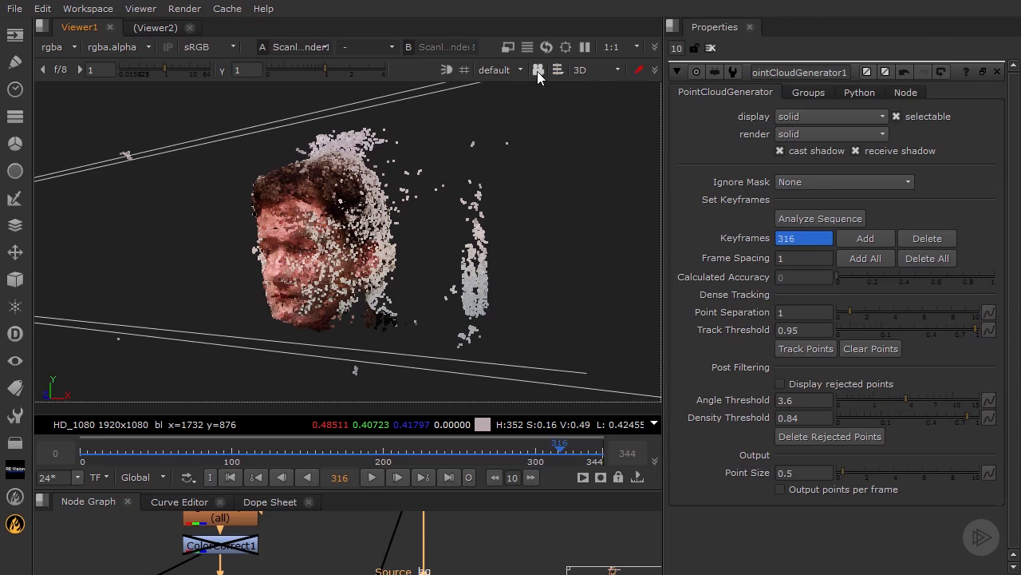
left_click(594, 71)
left_click(593, 71)
left_click(559, 71)
left_click(599, 103)
Step: Delete the detached column of background points beside the head
left_click_drag(437, 197, 492, 224, "ctrl")
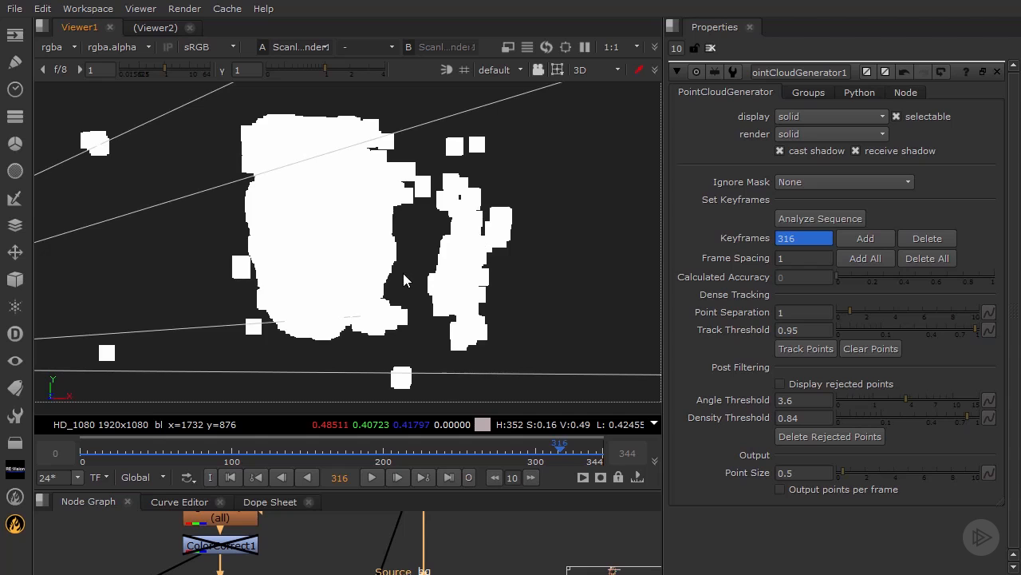
middle_click_drag(405, 274, 510, 256, "alt")
left_click_drag(511, 256, 460, 281, "alt")
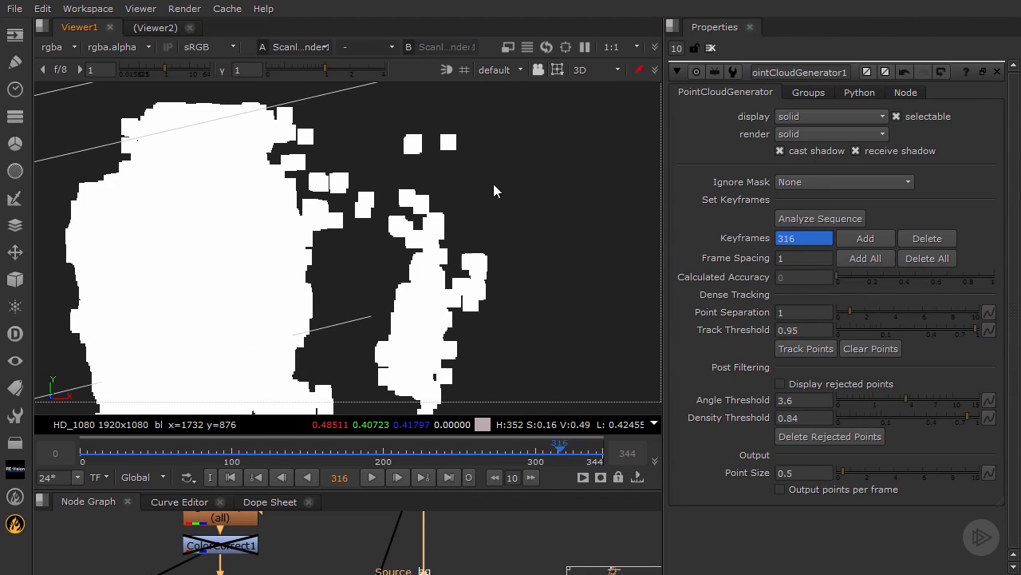
left_click_drag(493, 191, 463, 149, "ctrl")
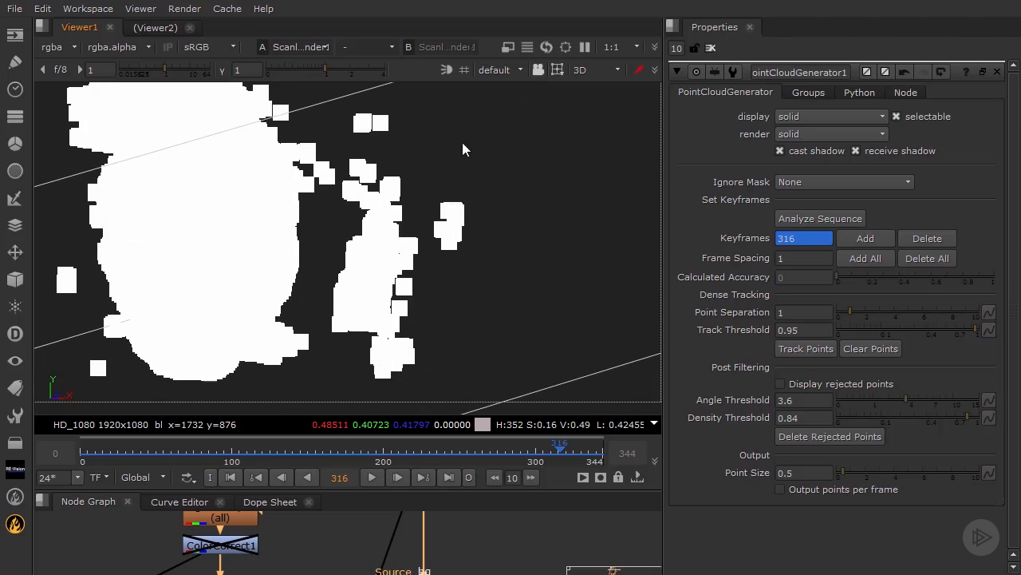
left_click_drag(503, 89, 336, 399)
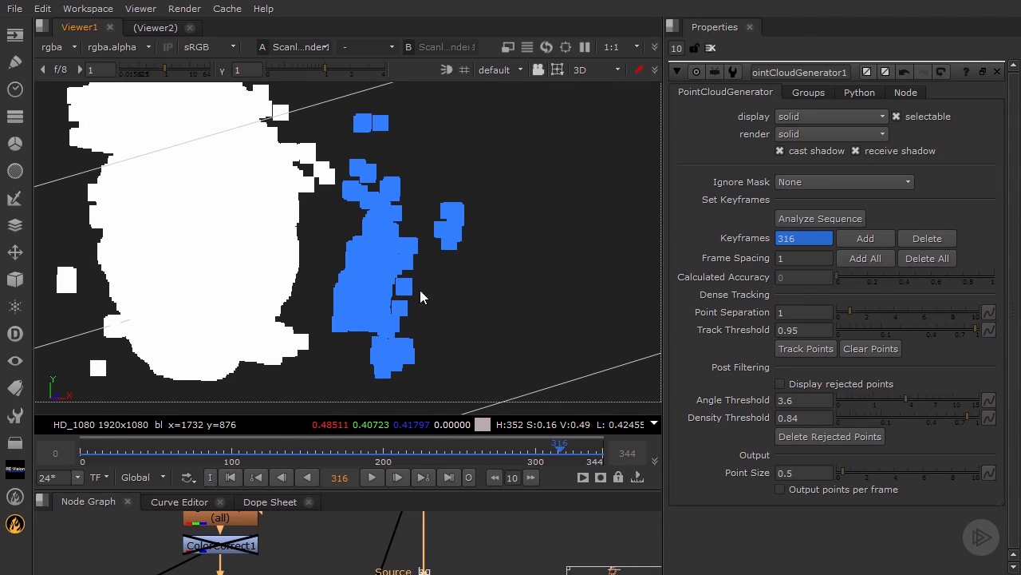
left_click_drag(421, 291, 412, 301, "ctrl")
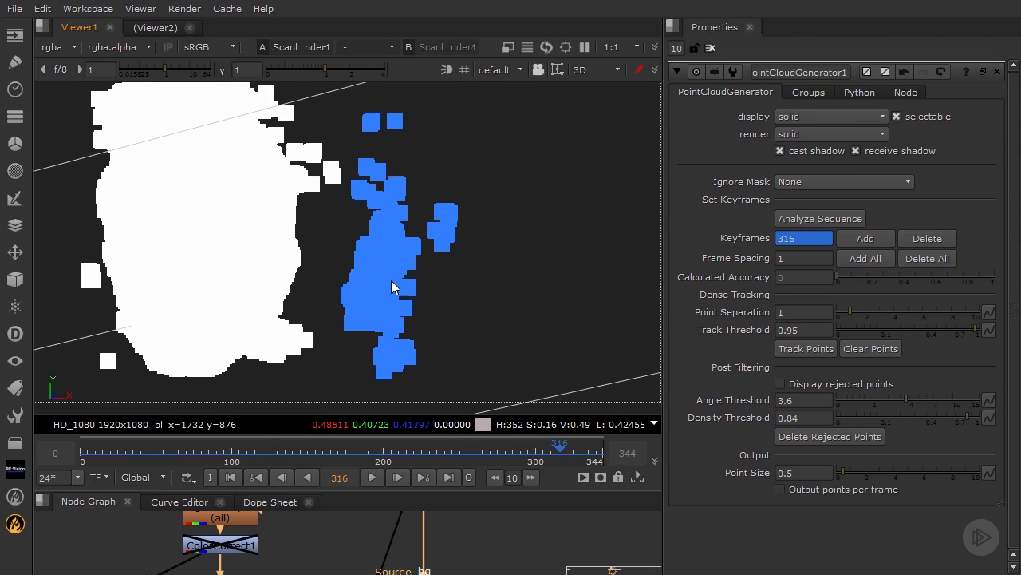
key("Delete")
Step: Delete the remaining stray points sticking out at the side of the head
left_click_drag(445, 298, 395, 203, "ctrl")
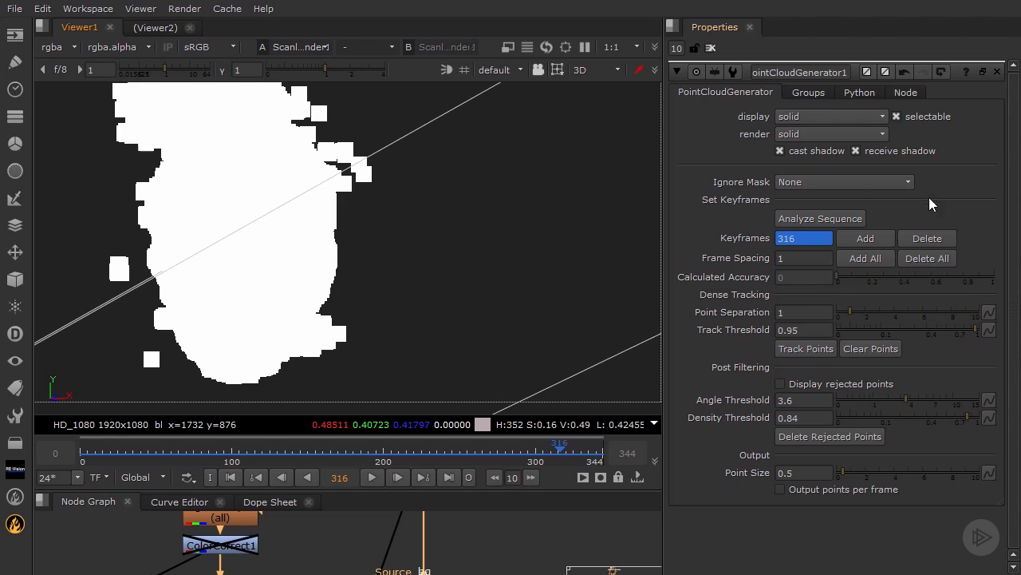
mouse_move(520, 225)
left_mouse_down("ctrl")
mouse_move(430, 245)
mouse_move(385, 227)
mouse_move(455, 151)
mouse_move(519, 151)
left_mouse_up("ctrl")
mouse_move(564, 154)
left_mouse_down()
mouse_move(439, 277)
mouse_move(387, 283)
left_mouse_up()
key("Delete")
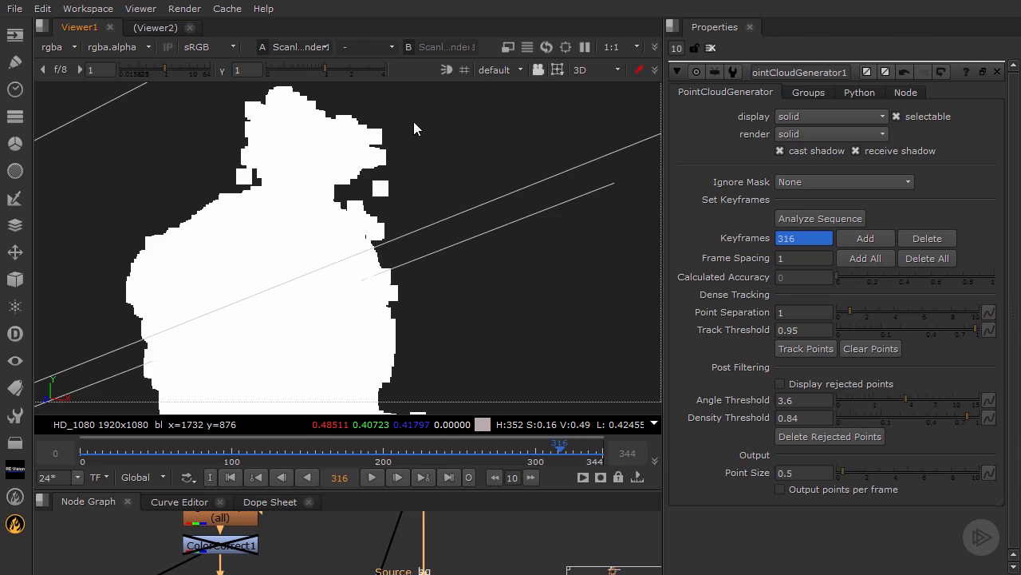
Step: Delete the cluster of background points above the head and the single stray point next to it
left_click_drag(414, 123, 392, 152, "ctrl")
left_click_drag(199, 109, 422, 213)
key("Delete")
left_click(384, 226)
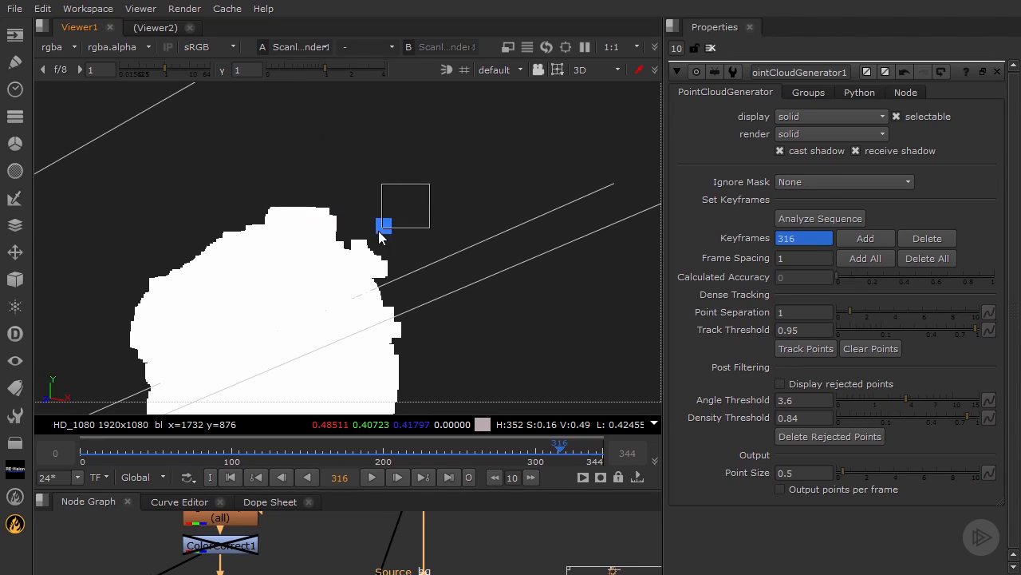
key("Delete")
Step: View the cloud from another side and delete the two isolated points floating off the head
left_click_drag(311, 240, 273, 234, "ctrl")
left_click_drag(120, 190, 261, 326)
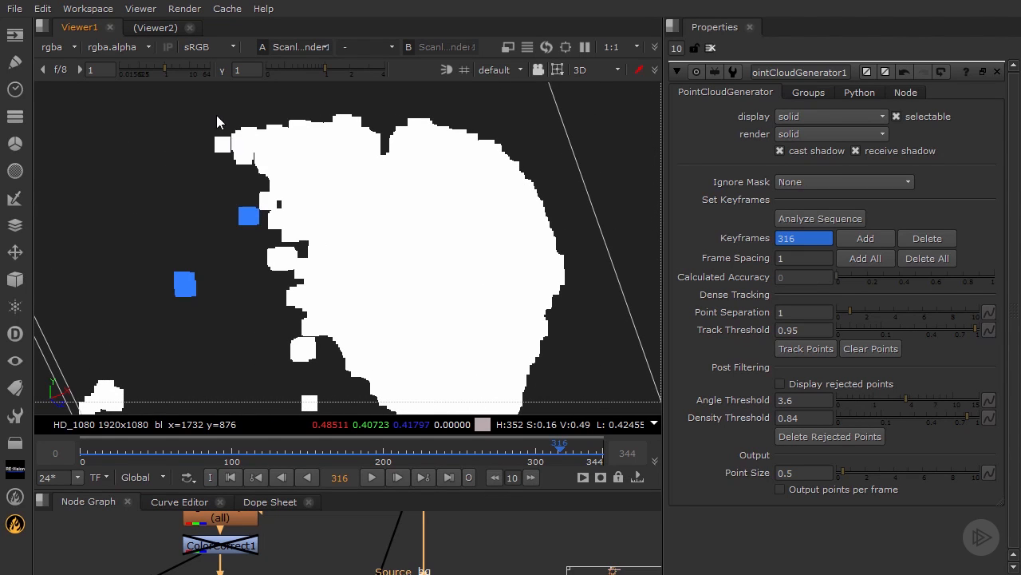
key("Delete")
Step: Delete the block of protruding points along the upper back edge of the head cloud in successive selections
left_click_drag(175, 114, 368, 145)
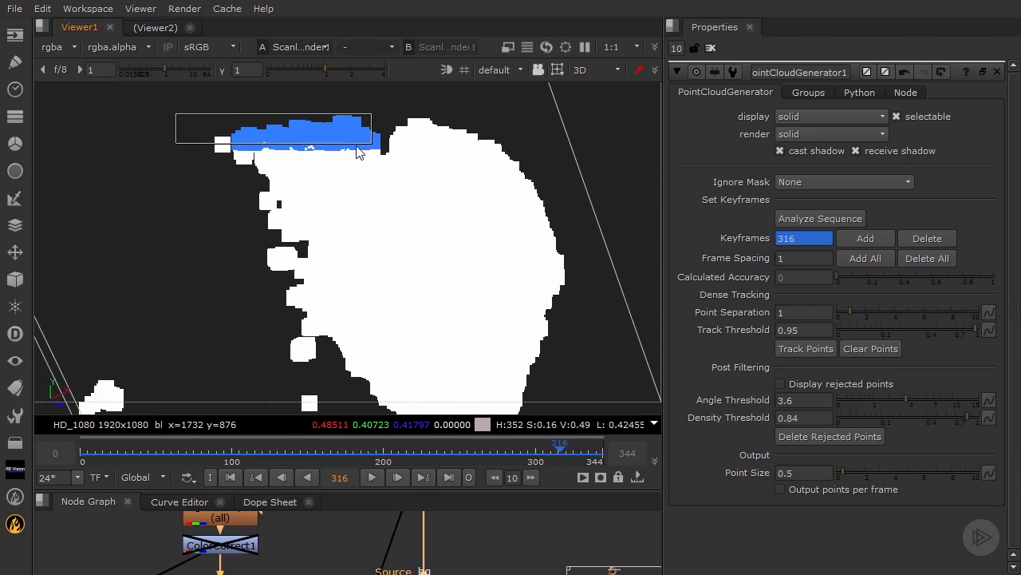
key("Delete")
left_click_drag(184, 118, 304, 198)
key("Delete")
left_click_drag(247, 119, 335, 171)
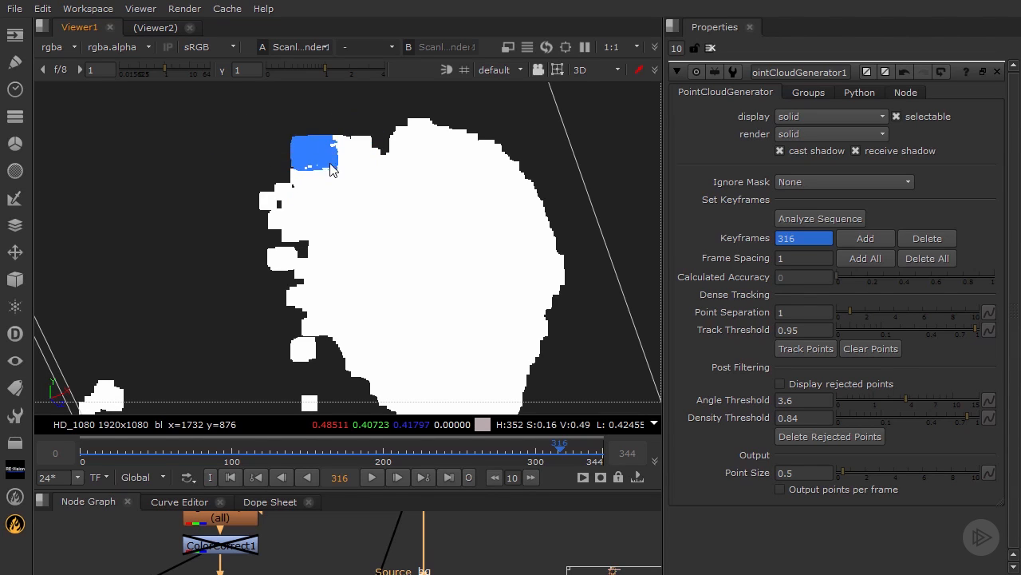
key("Delete")
left_click_drag(297, 126, 365, 155)
key("Delete")
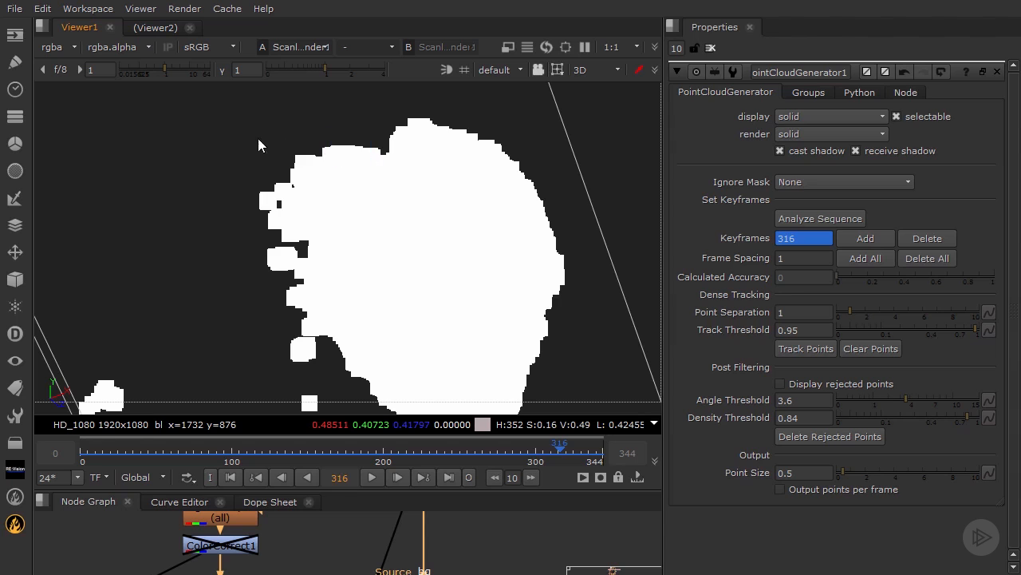
left_click_drag(258, 138, 328, 182)
key("Delete")
Step: View the cloud from a different angle and delete the stray background points on both sides of the head
left_click_drag(418, 340, 338, 249, "ctrl")
scroll(308, 244, "down", 3)
left_click_drag(196, 157, 294, 399)
key("Delete")
left_click_drag(453, 345, 515, 393)
key("Delete")
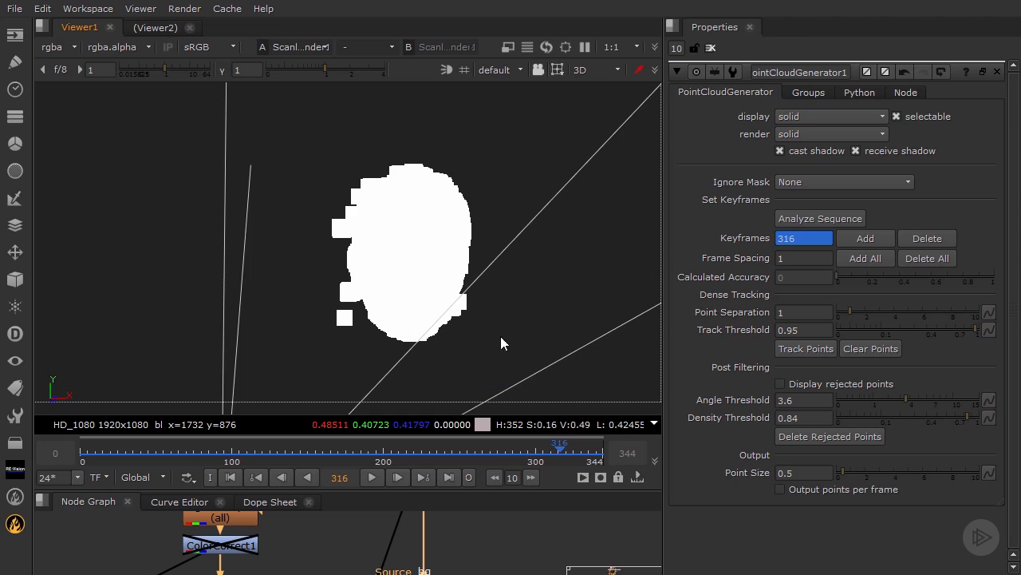
Step: View the head from the side and delete the stray points behind it and the block hanging below it
left_click_drag(375, 332, 582, 313, "ctrl")
left_click_drag(478, 320, 281, 272, "ctrl")
left_click_drag(133, 156, 278, 410)
key("Delete")
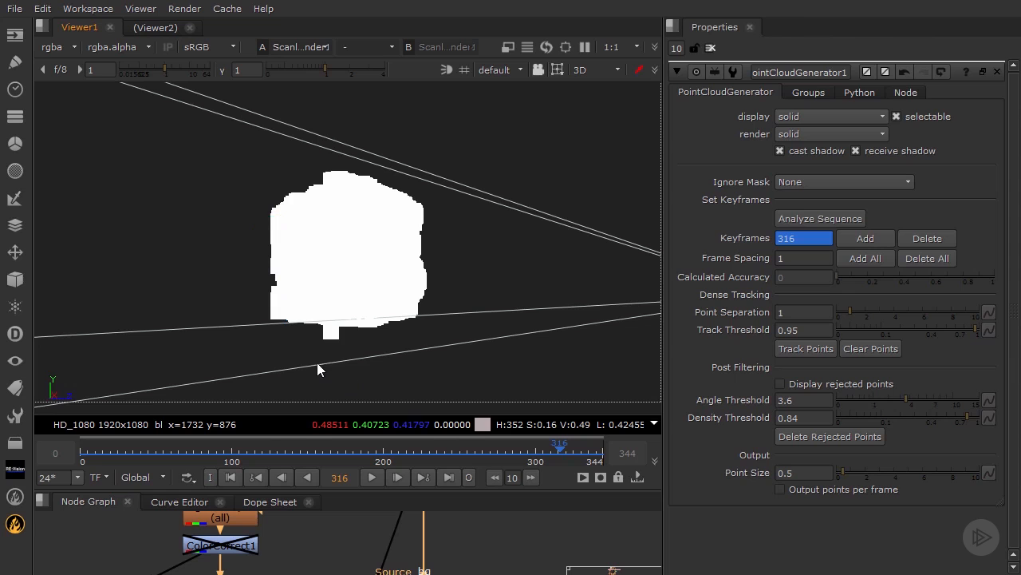
left_click_drag(348, 332, 348, 333)
key("Delete")
Step: Switch to node selection and examine the coloured head from the side for remaining background points
left_click(561, 67)
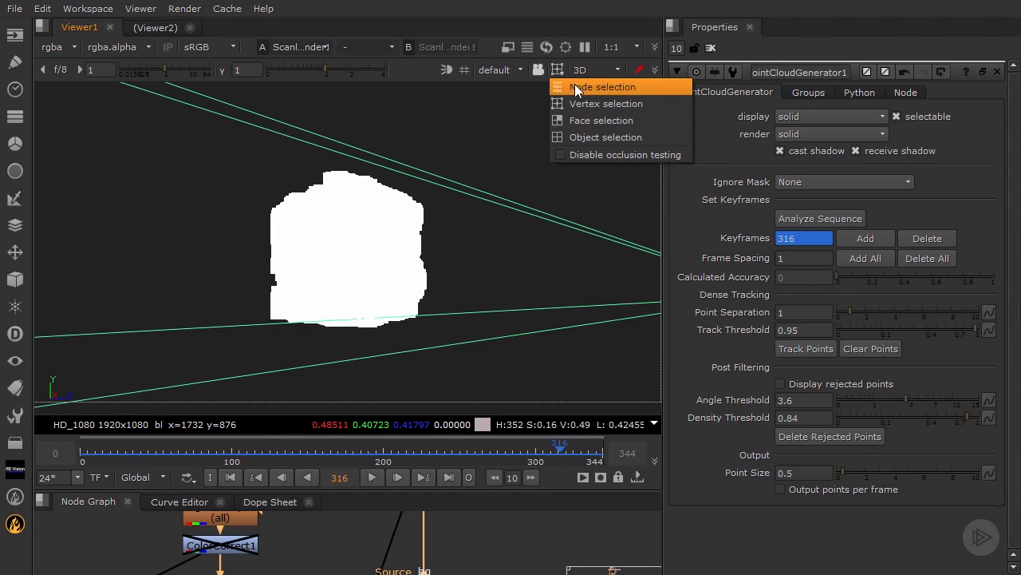
left_click(574, 84)
left_click_drag(474, 300, 366, 255, "ctrl")
scroll(327, 270, "up", 8)
mouse_move(282, 281)
left_mouse_down("ctrl")
mouse_move(328, 273)
mouse_move(495, 358)
mouse_move(295, 286)
mouse_move(281, 269)
left_mouse_up("ctrl")
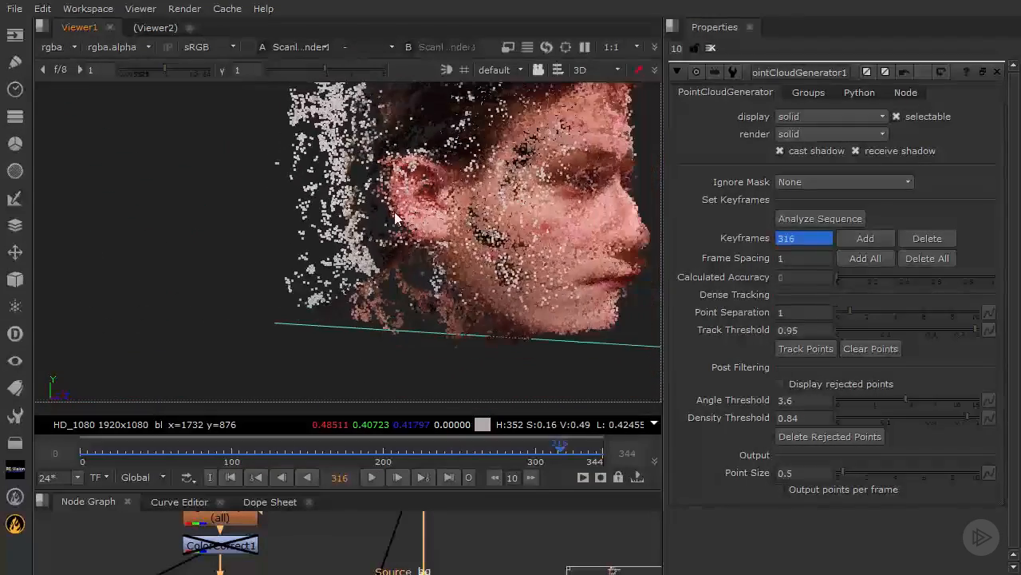
left_click_drag(379, 166, 319, 227, "ctrl")
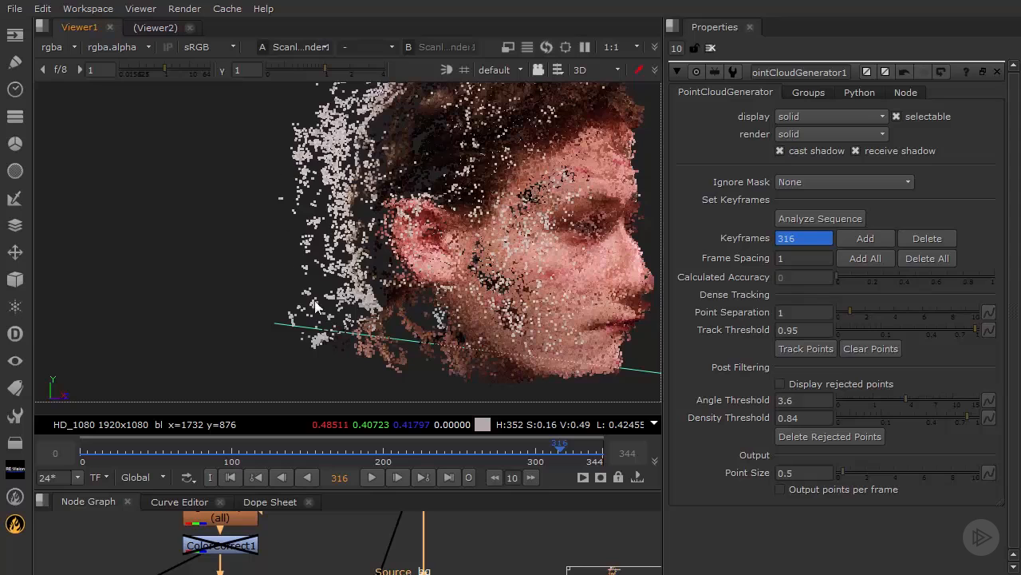
Step: Return to vertex selection and delete the outer strip of background points down the back of the head
left_click(538, 69)
left_click(587, 99)
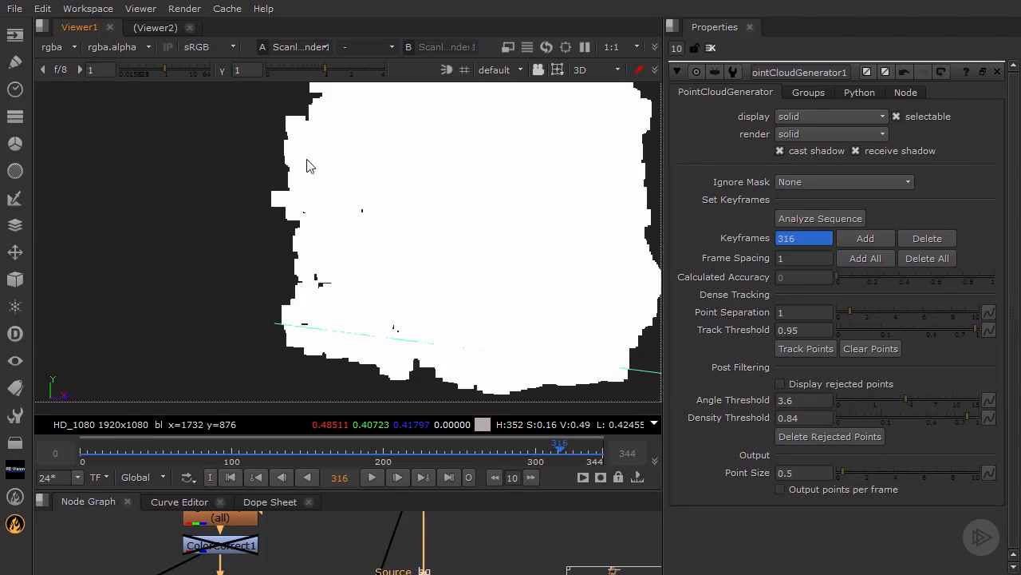
left_click_drag(244, 115, 318, 242)
left_click_drag(240, 171, 323, 264)
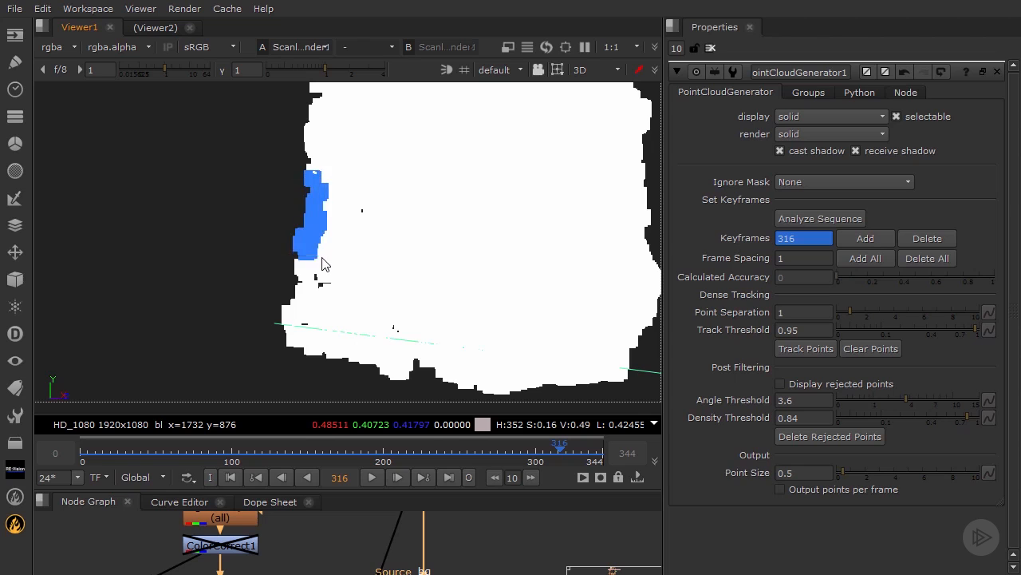
left_click_drag(260, 229, 321, 312)
left_click_drag(261, 263, 341, 362)
key("Delete")
left_click_drag(260, 305, 355, 389)
key("Delete")
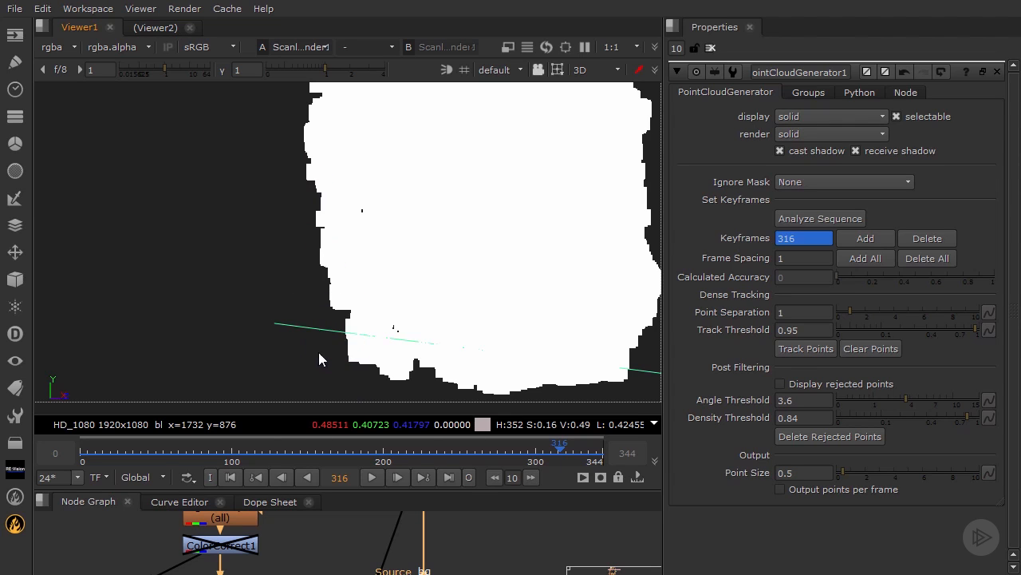
Step: Delete the points sticking out beneath the back of the neck
left_click_drag(330, 339, 413, 352)
key("Delete")
key("Delete")
key("Delete")
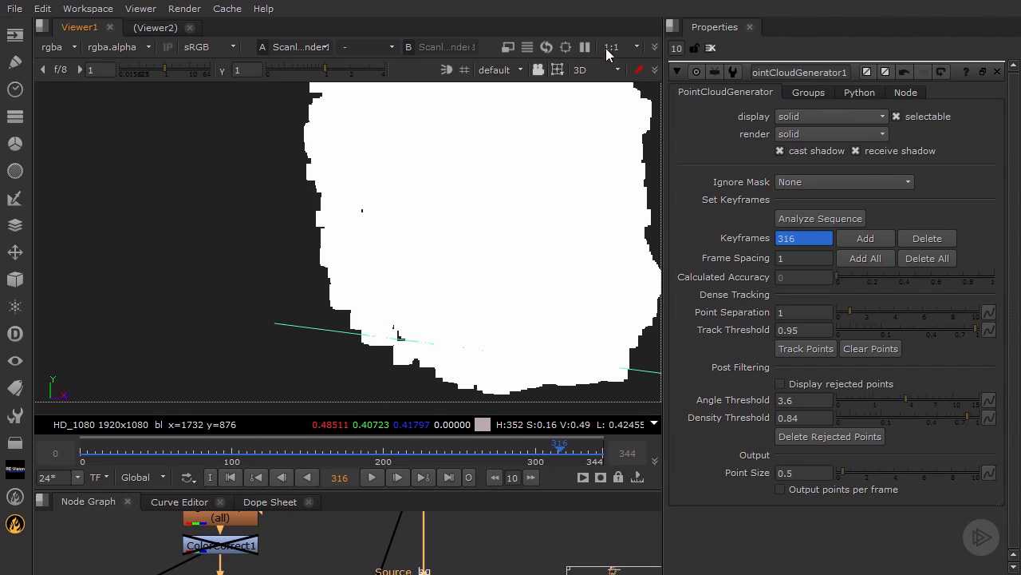
Step: Switch to node selection and inspect the back and top of the coloured head for leftover background points
left_click(558, 69)
left_click(576, 83)
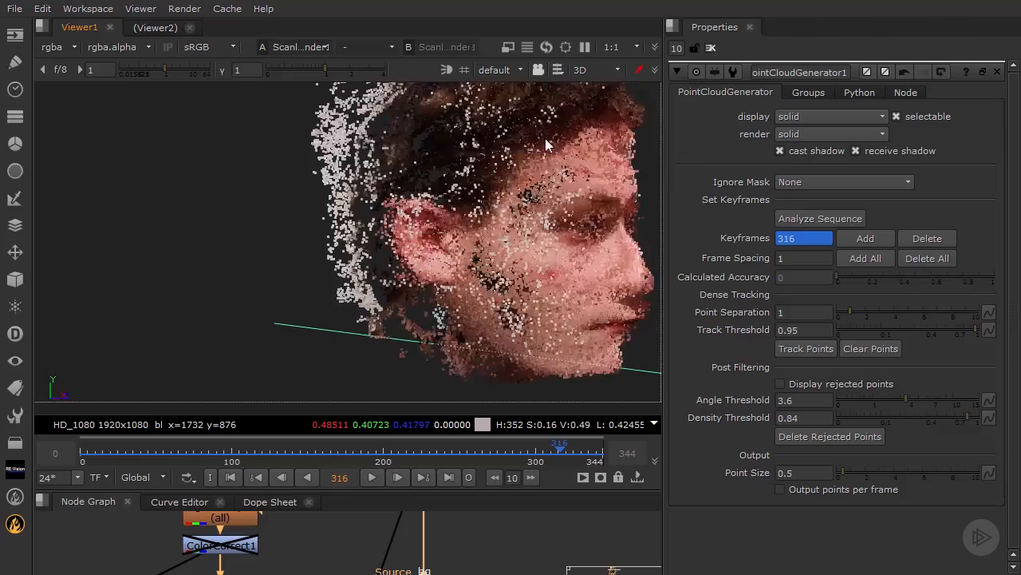
left_click_drag(415, 214, 595, 225, "ctrl")
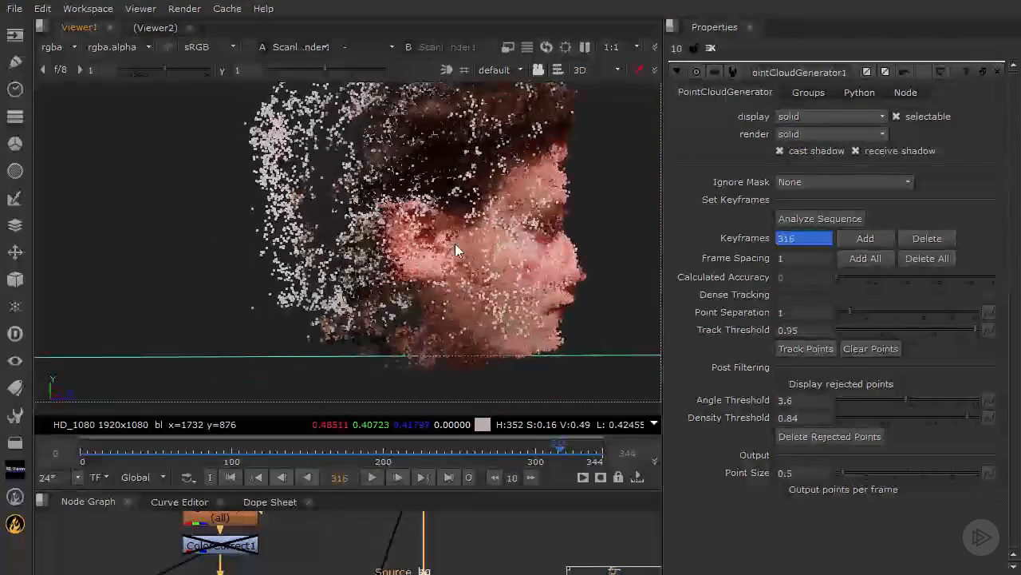
left_click_drag(455, 244, 365, 140, "ctrl")
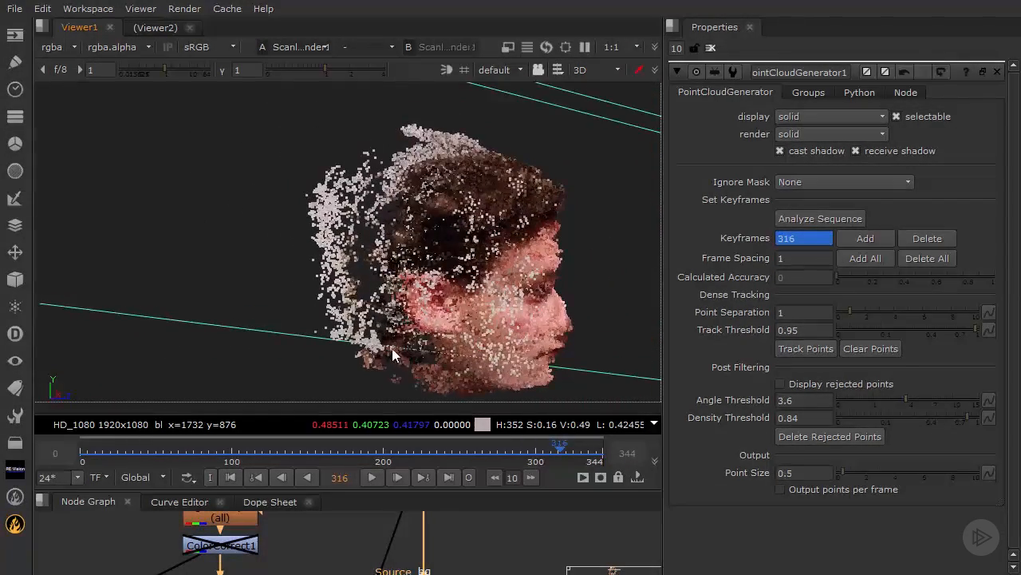
left_click_drag(391, 355, 390, 340, "ctrl")
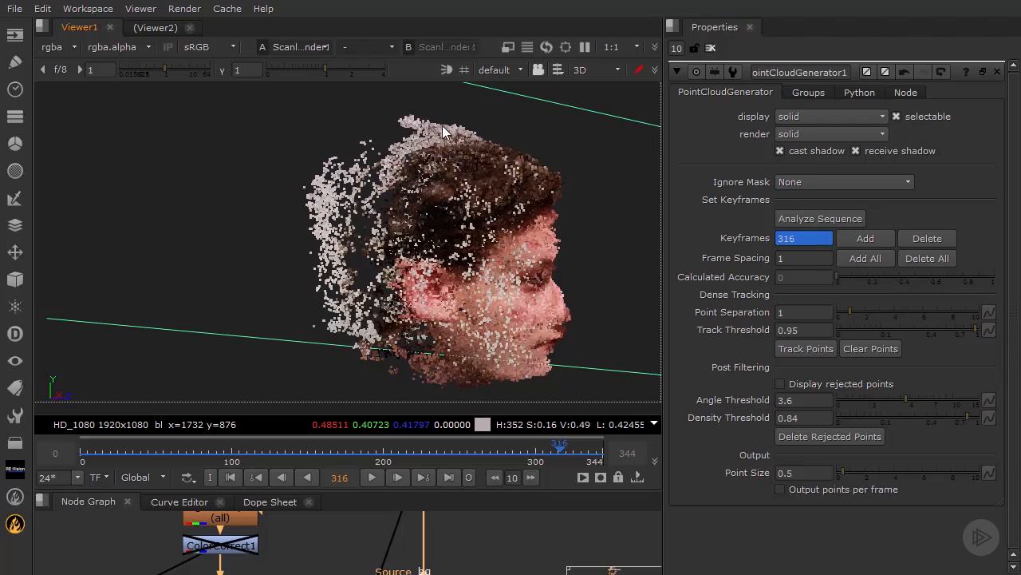
Step: Activate vertex selection and delete the tuft of background points above the crown of the head
left_click(568, 69)
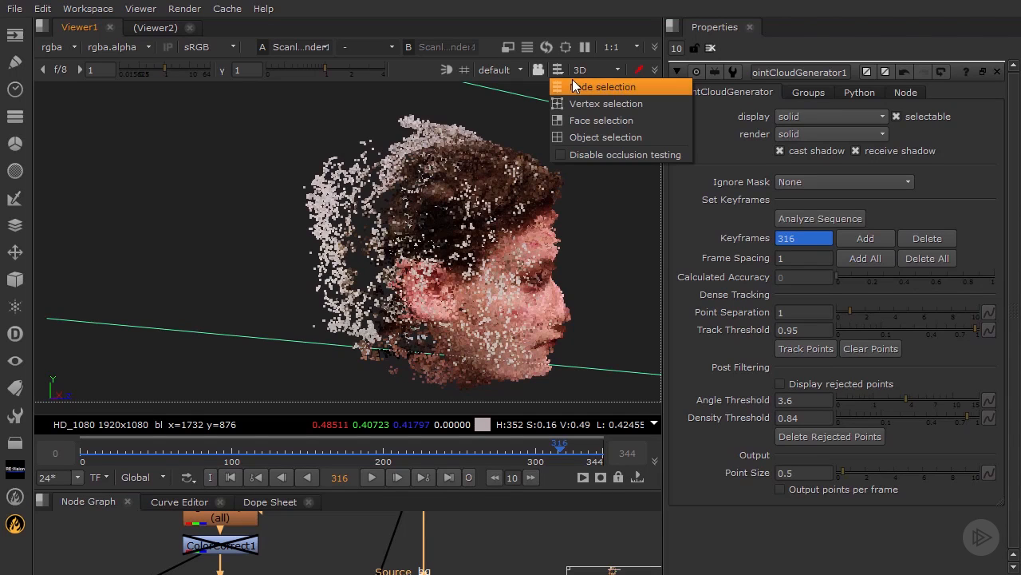
left_click(581, 97)
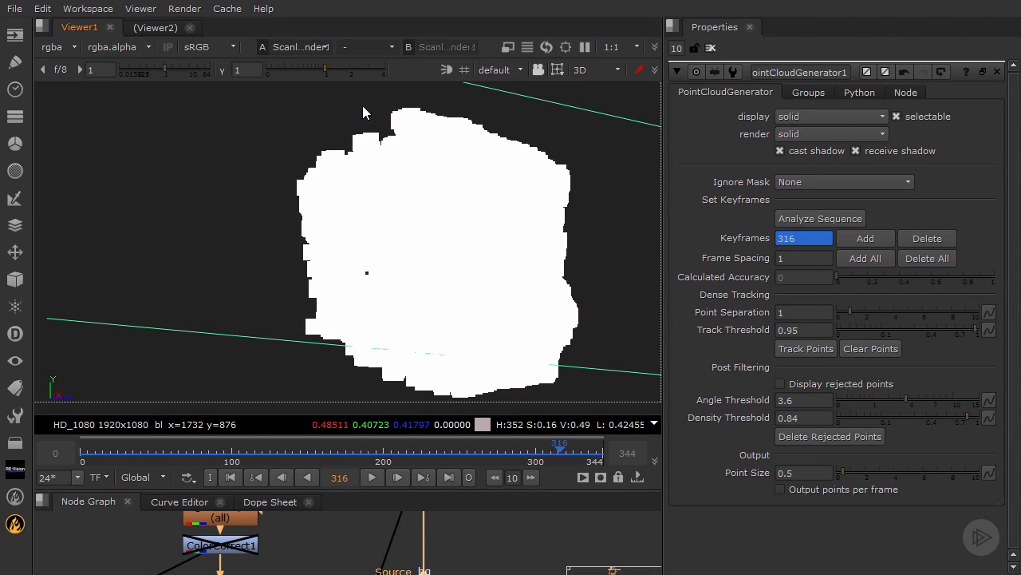
left_click_drag(369, 102, 462, 130)
key("Delete")
key("Delete")
Step: Delete the two bumps of stray points at the upper back corner of the head
key("Delete")
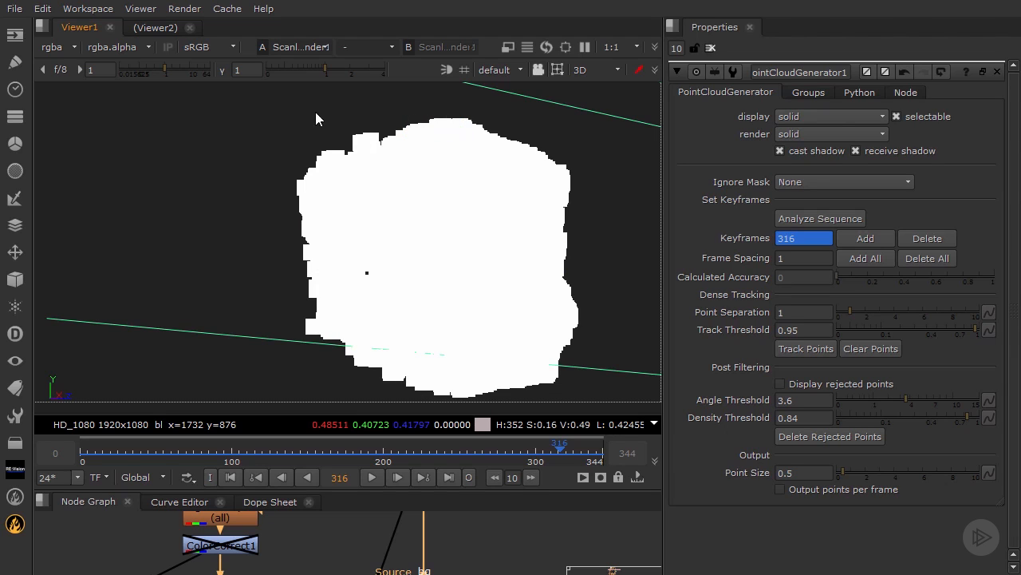
left_click_drag(315, 112, 380, 155)
left_click_drag(285, 131, 347, 177)
key("Delete")
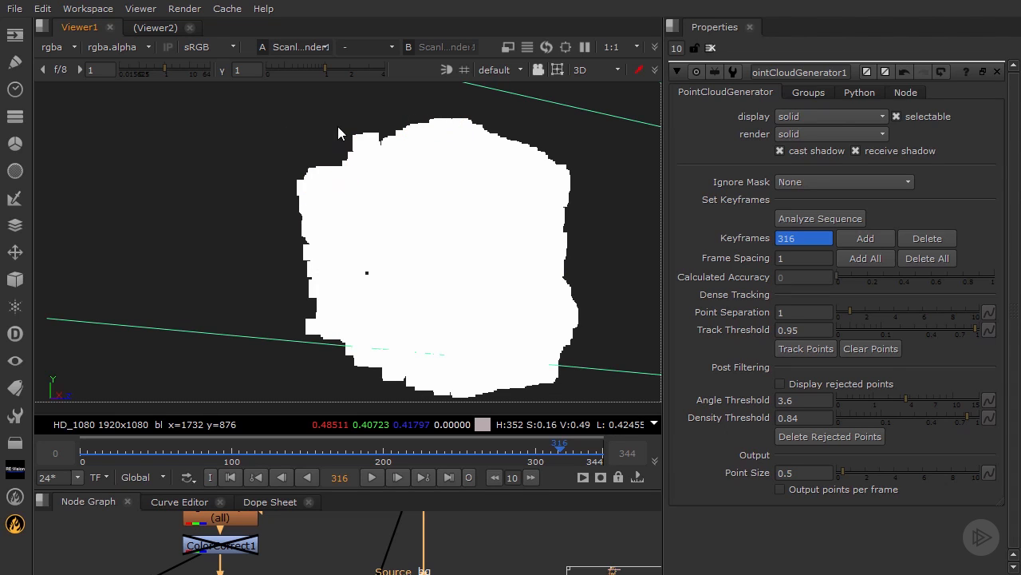
left_click_drag(339, 121, 376, 159)
Step: Delete the vertical band of background points behind the head in two successive strips
key("Delete")
left_click_drag(293, 131, 344, 243)
left_click_drag(279, 165, 341, 374)
key("Delete")
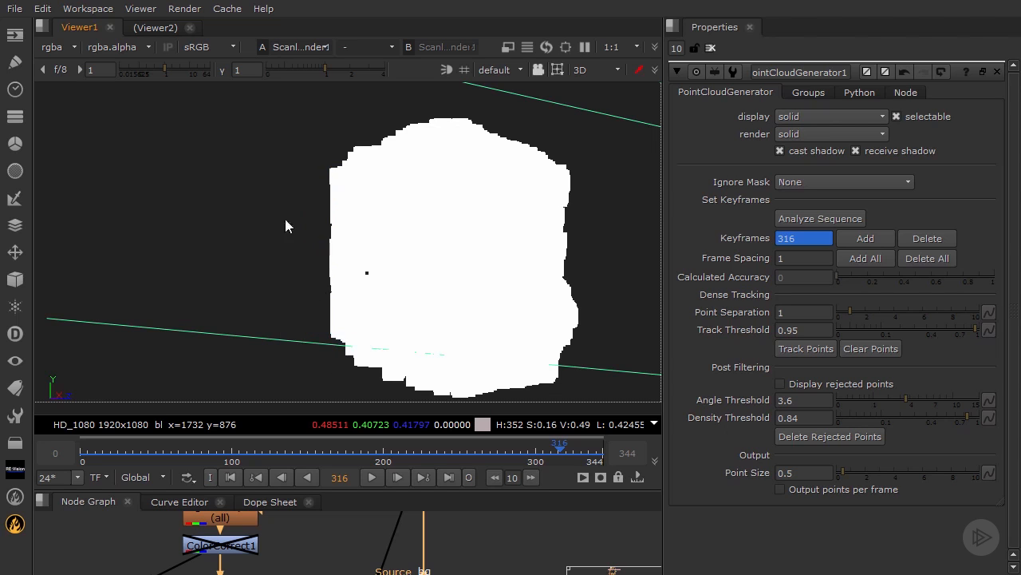
left_click_drag(277, 152, 366, 381)
key("Delete")
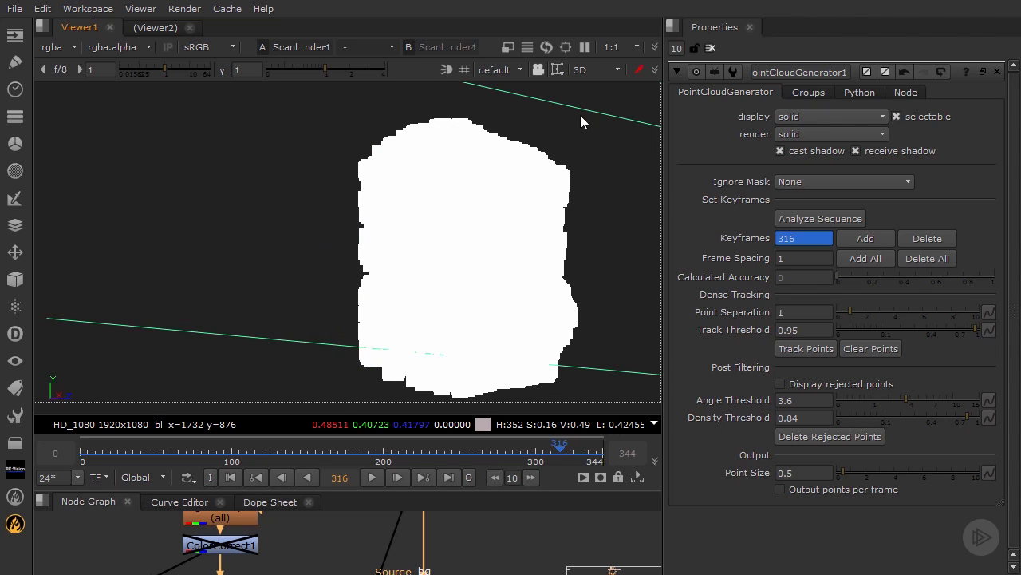
Step: Switch to node selection and view the opposite side of the coloured head
left_click(552, 71)
left_click(565, 83)
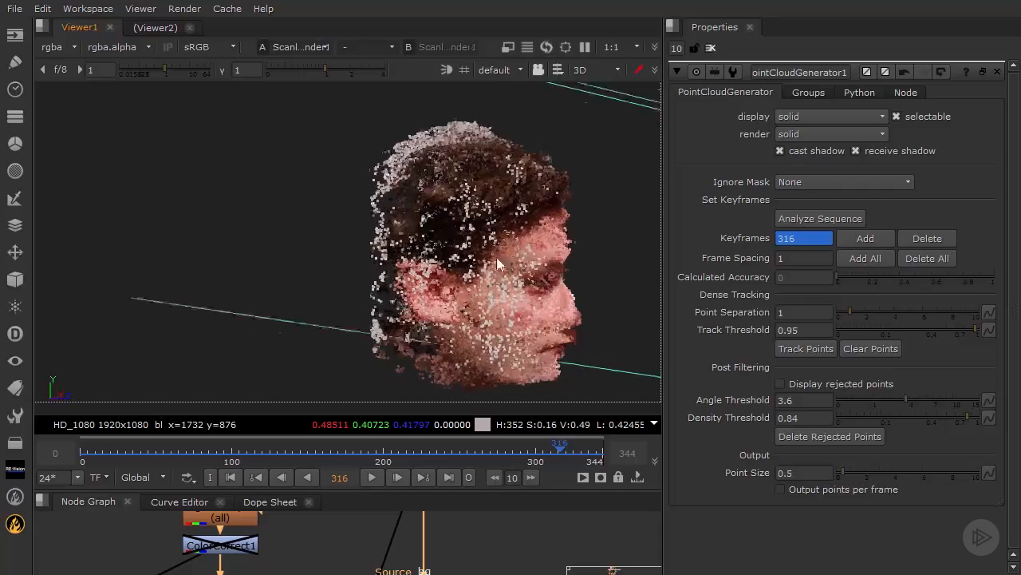
left_click_drag(496, 259, 475, 299, "ctrl")
Step: Activate vertex selection and delete the stray points behind the neck and ear on this side of the head
left_click(562, 68)
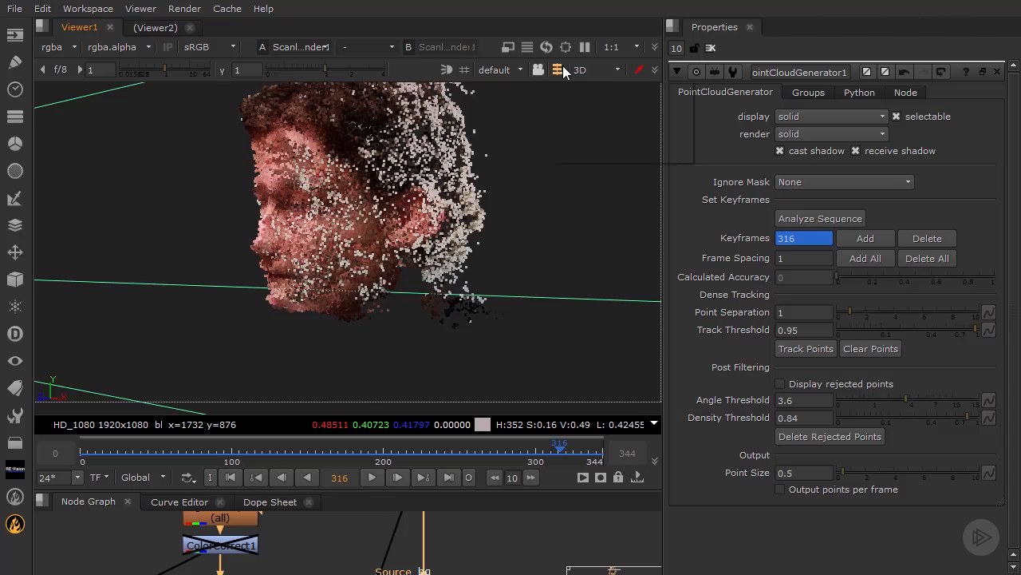
left_click(578, 99)
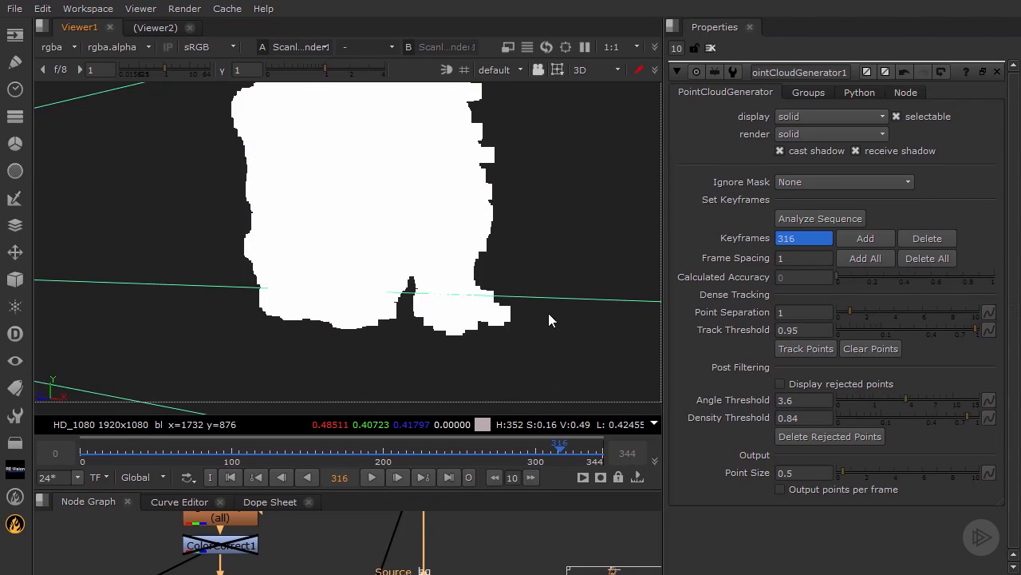
left_click_drag(548, 387, 414, 266)
key("Delete")
left_click_drag(543, 339, 437, 232)
key("Delete")
left_click_drag(516, 289, 456, 177)
key("Delete")
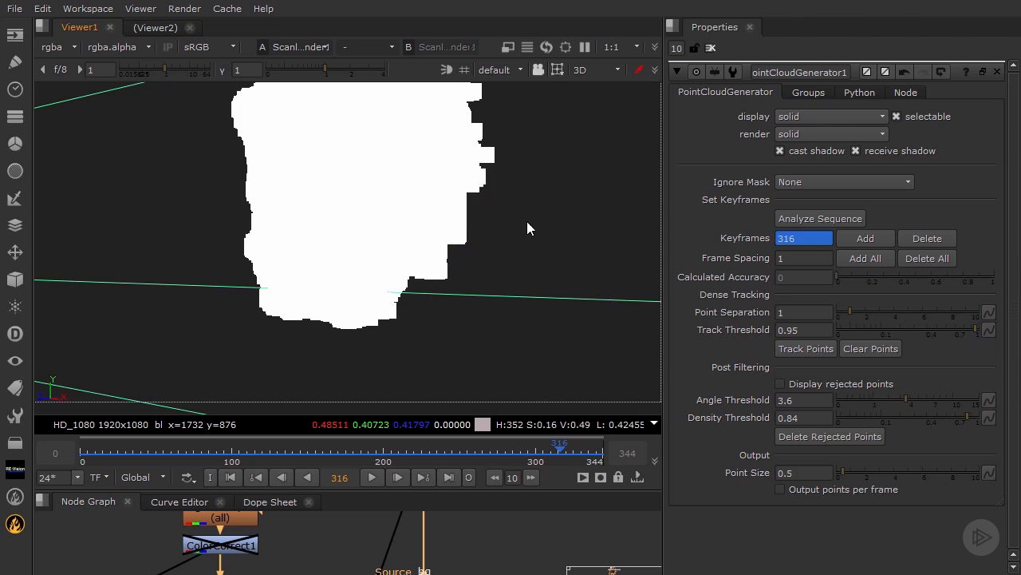
Step: Delete the points protruding from the upper back of the head on this side
left_click_drag(527, 229, 470, 110)
key("Delete")
left_click_drag(541, 142, 528, 191, "ctrl")
left_click_drag(499, 132, 431, 173)
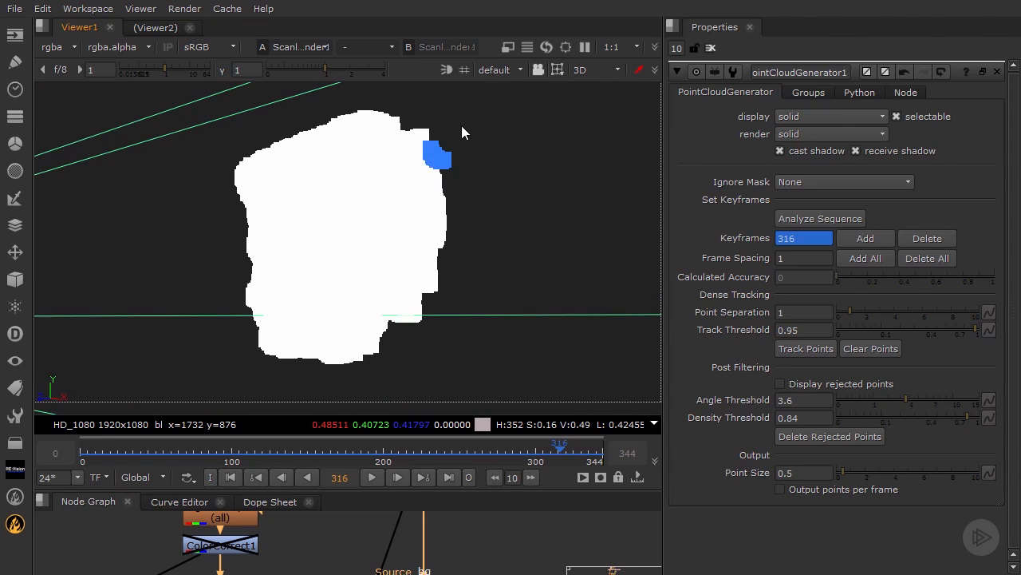
key("Delete")
left_click_drag(452, 111, 418, 168)
key("Delete")
Step: Trim the remaining corner points at the lower back of the head, behind the jaw and ear
key("Delete")
left_click_drag(472, 360, 401, 318)
key("Delete")
key("Delete")
left_click_drag(451, 339, 427, 285)
key("Delete")
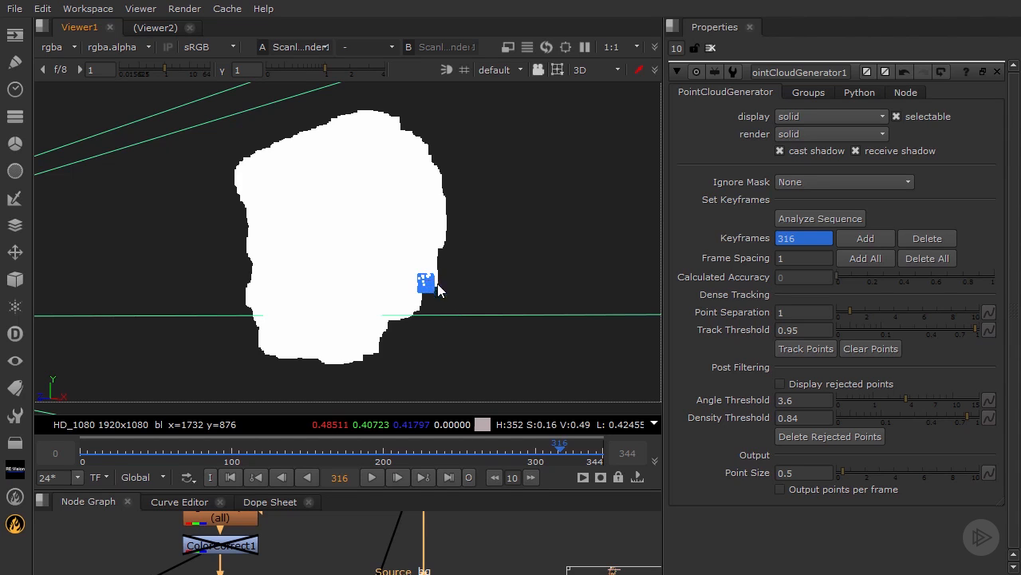
key("Delete")
Step: Switch to node selection and examine the cleaned coloured head from the front and at an angle
left_click(557, 70)
left_click(567, 83)
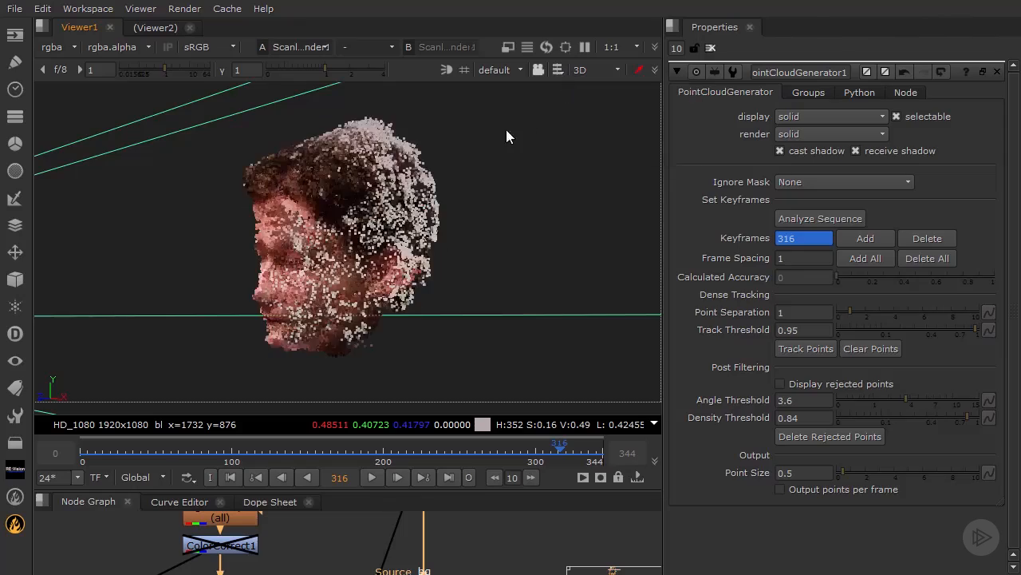
left_click_drag(506, 129, 492, 229, "ctrl")
scroll(493, 229, "up", 5)
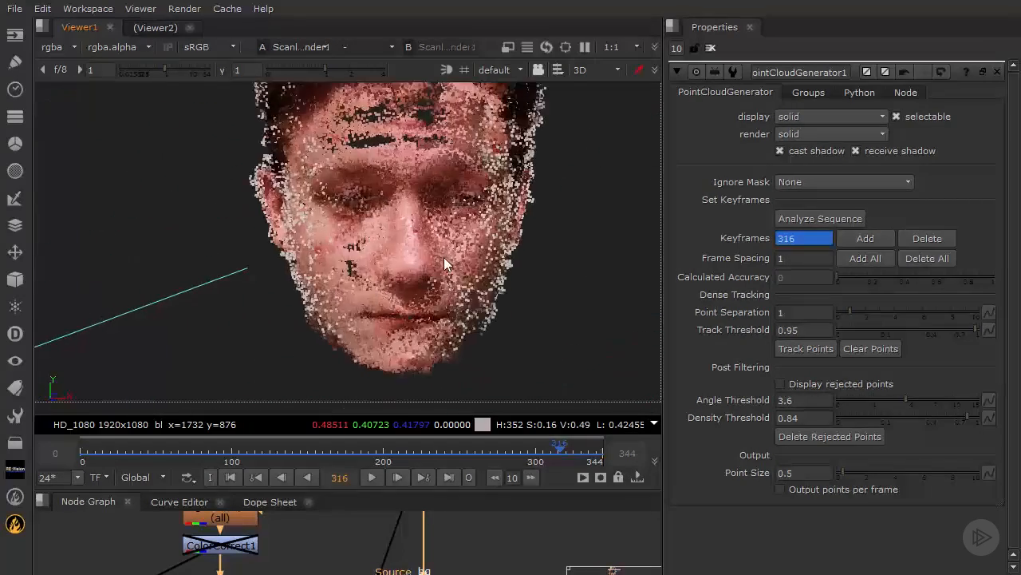
scroll(445, 252, "down", 2)
mouse_move(445, 252)
left_mouse_down("ctrl")
mouse_move(375, 273)
mouse_move(433, 191)
mouse_move(443, 205)
mouse_move(337, 230)
mouse_move(416, 211)
mouse_move(422, 223)
mouse_move(520, 258)
mouse_move(494, 292)
mouse_move(428, 256)
left_mouse_up("ctrl")
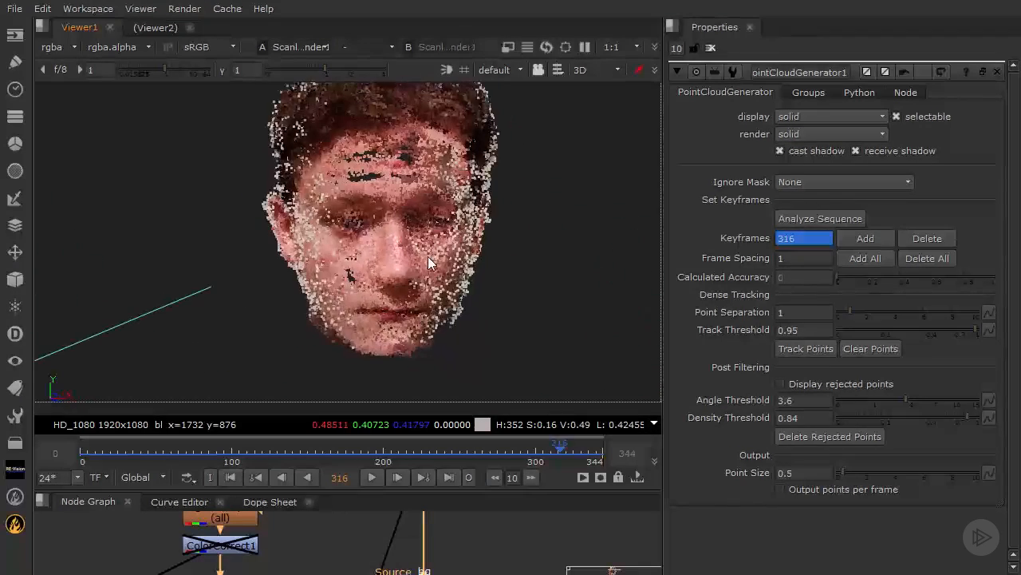
left_click_drag(304, 229, 229, 269, "ctrl")
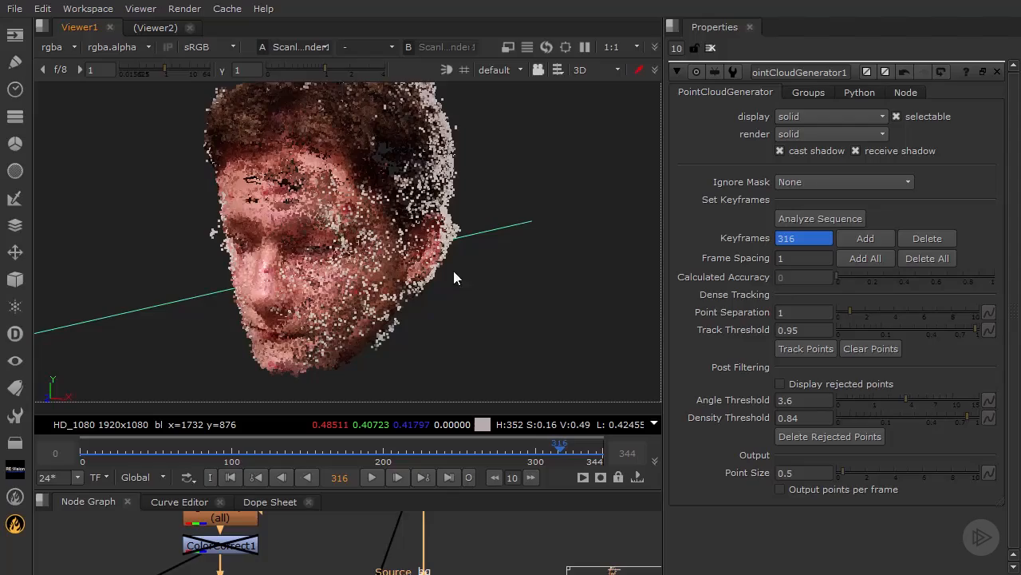
left_click_drag(453, 270, 839, 326, "ctrl")
Step: Set the point cloud's Angle Threshold to 5.8 and Density Threshold to 0.9
left_click_drag(907, 397, 938, 404)
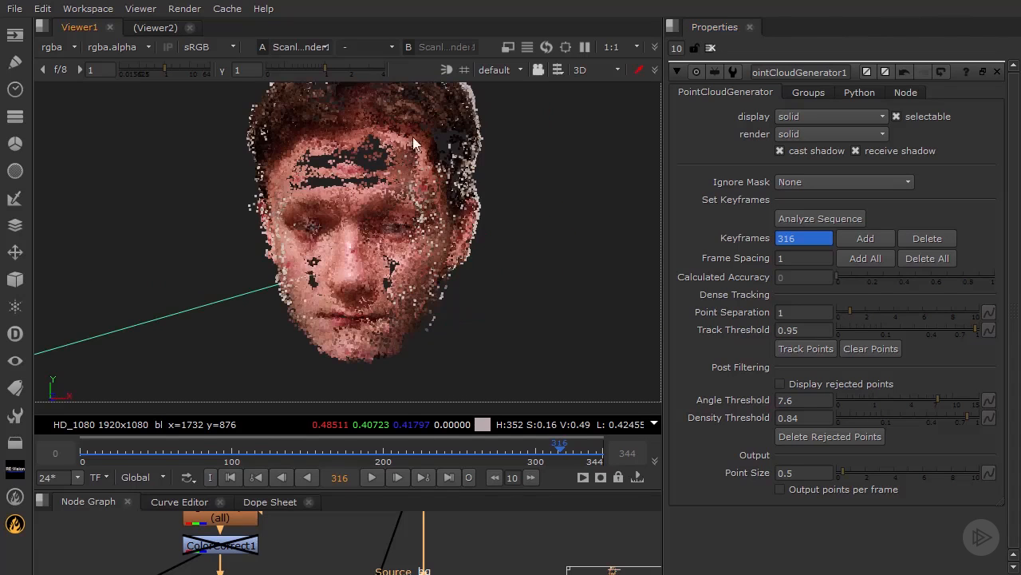
left_click_drag(592, 244, 447, 240, "ctrl")
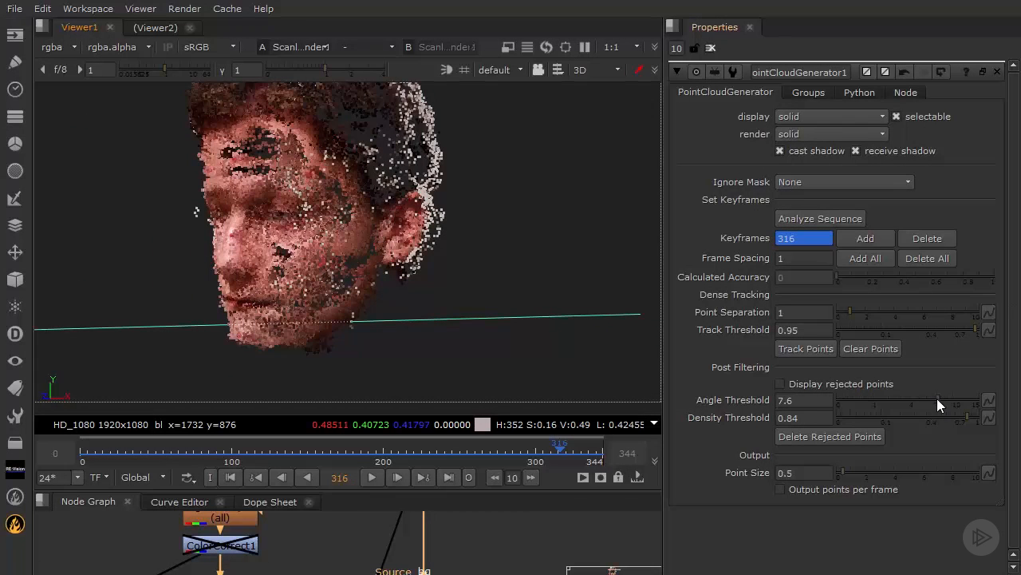
left_click_drag(937, 399, 923, 397)
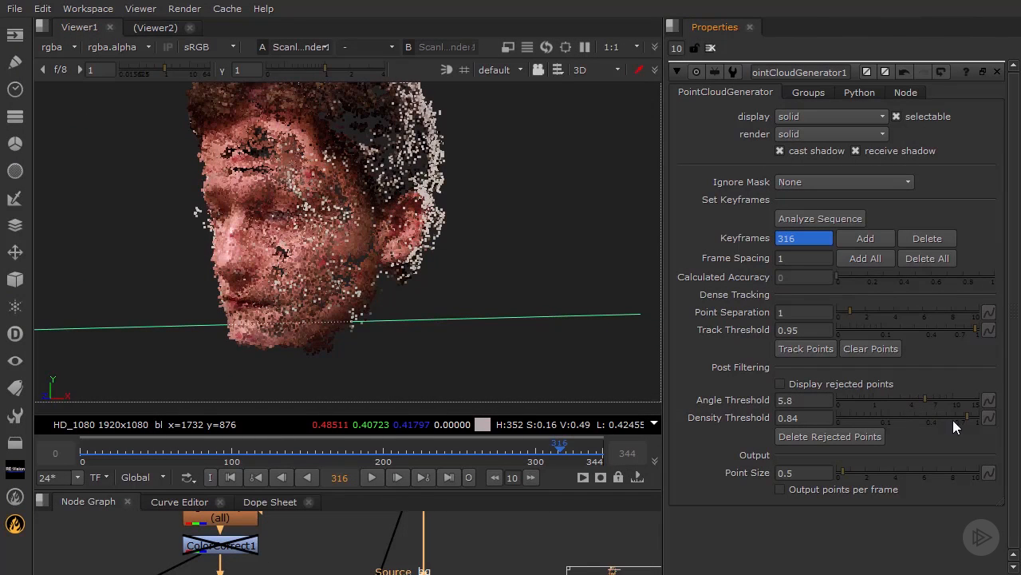
left_click_drag(970, 415, 973, 416)
left_click_drag(279, 229, 638, 251, "ctrl")
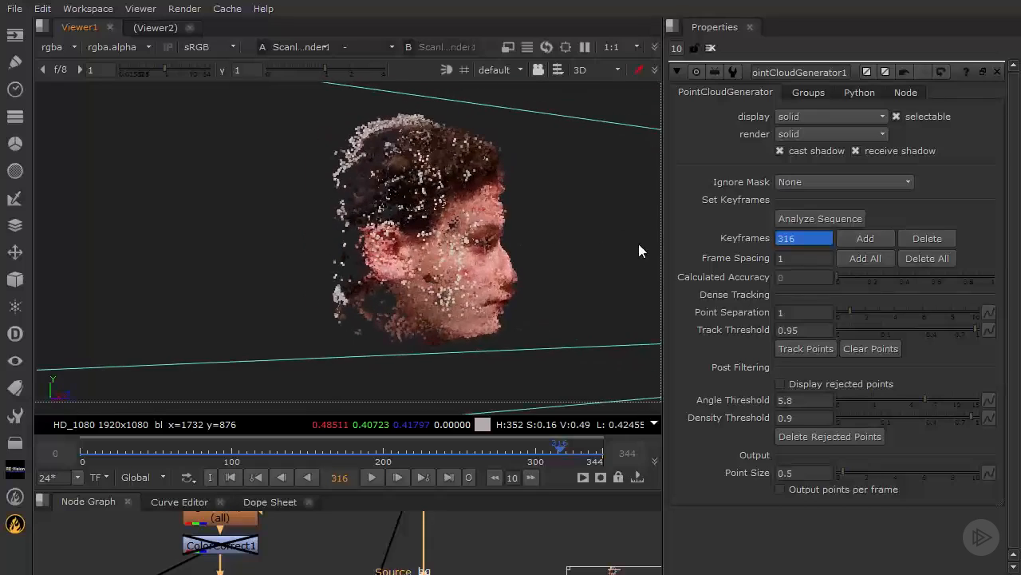
left_click_drag(567, 205, 297, 242, "ctrl")
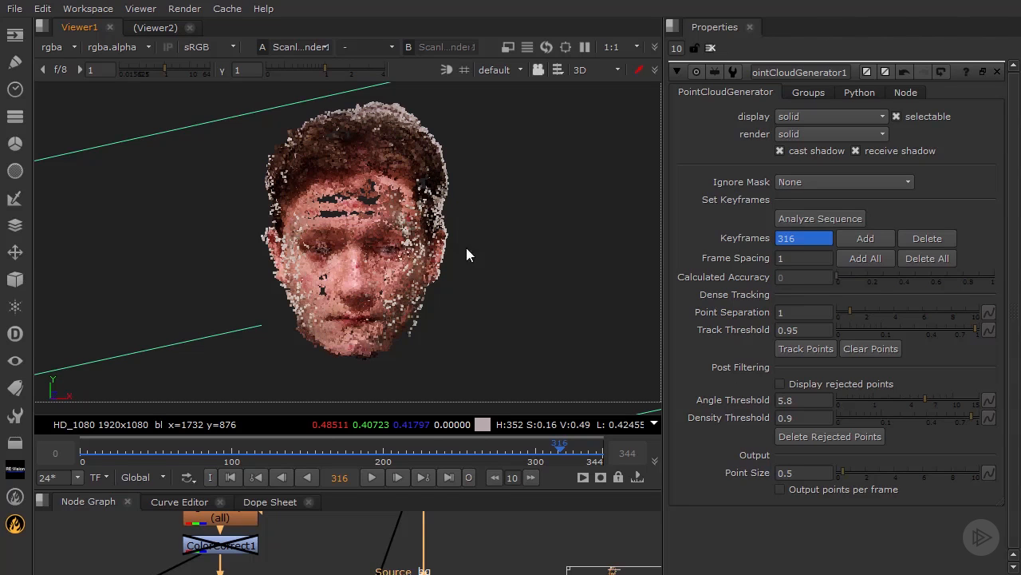
mouse_move(466, 247)
left_mouse_down("ctrl")
mouse_move(450, 265)
mouse_move(568, 244)
mouse_move(490, 280)
mouse_move(463, 237)
mouse_move(229, 255)
mouse_move(273, 232)
mouse_move(294, 243)
mouse_move(476, 240)
left_mouse_up("ctrl")
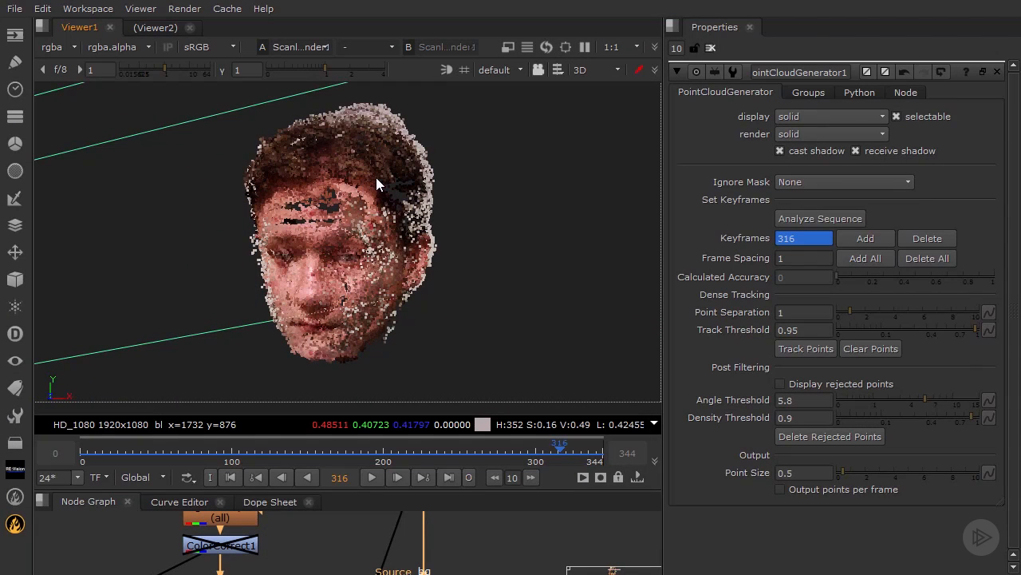